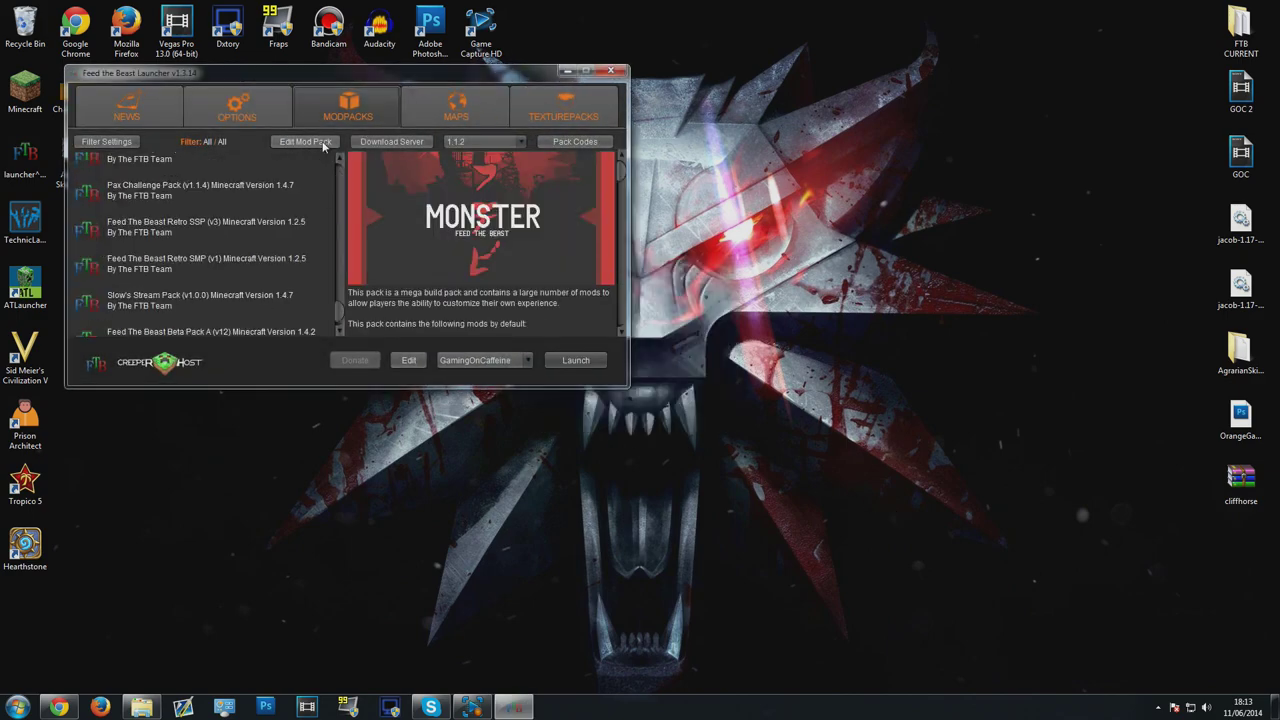
# Step: Select the Agrarian Skies: Hardcore Quest modpack in the launcher and open its mod pack editor
pyautogui.click(305, 141)
pyautogui.click(548, 68)
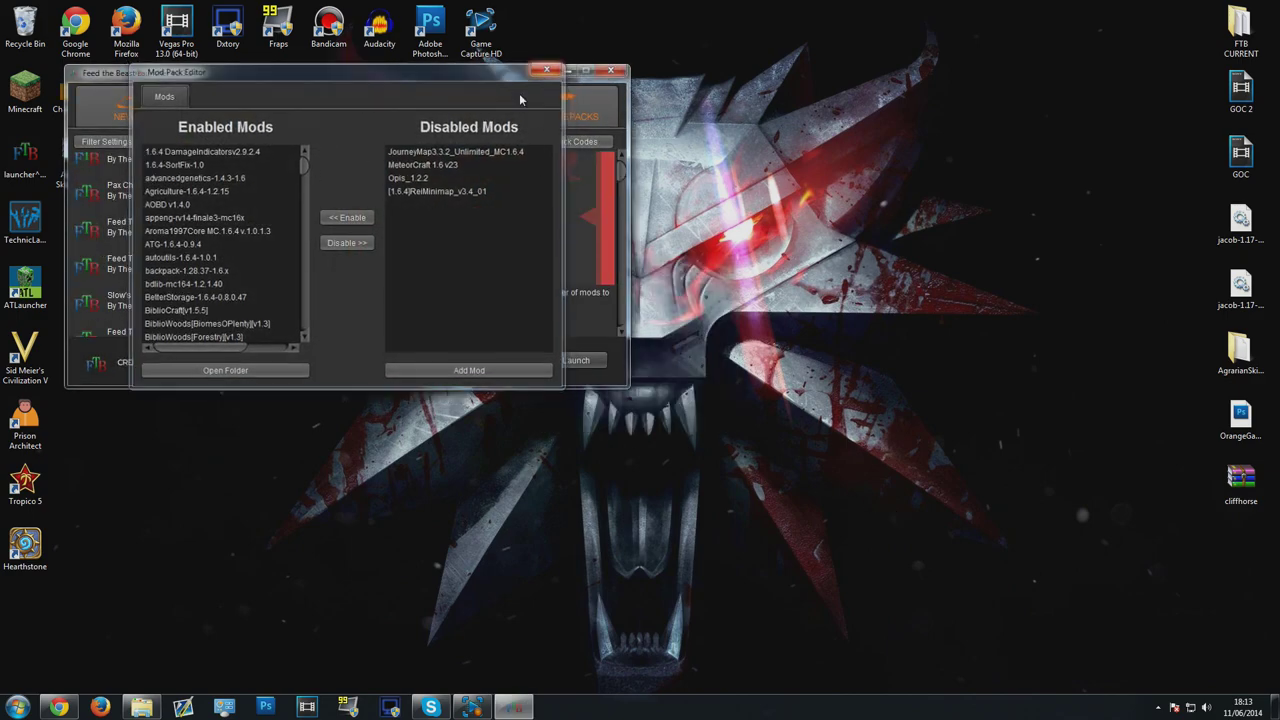
pyautogui.scroll(-5, 340, 247)
pyautogui.scroll(3, 340, 247)
pyautogui.click(288, 277)
pyautogui.click(313, 142)
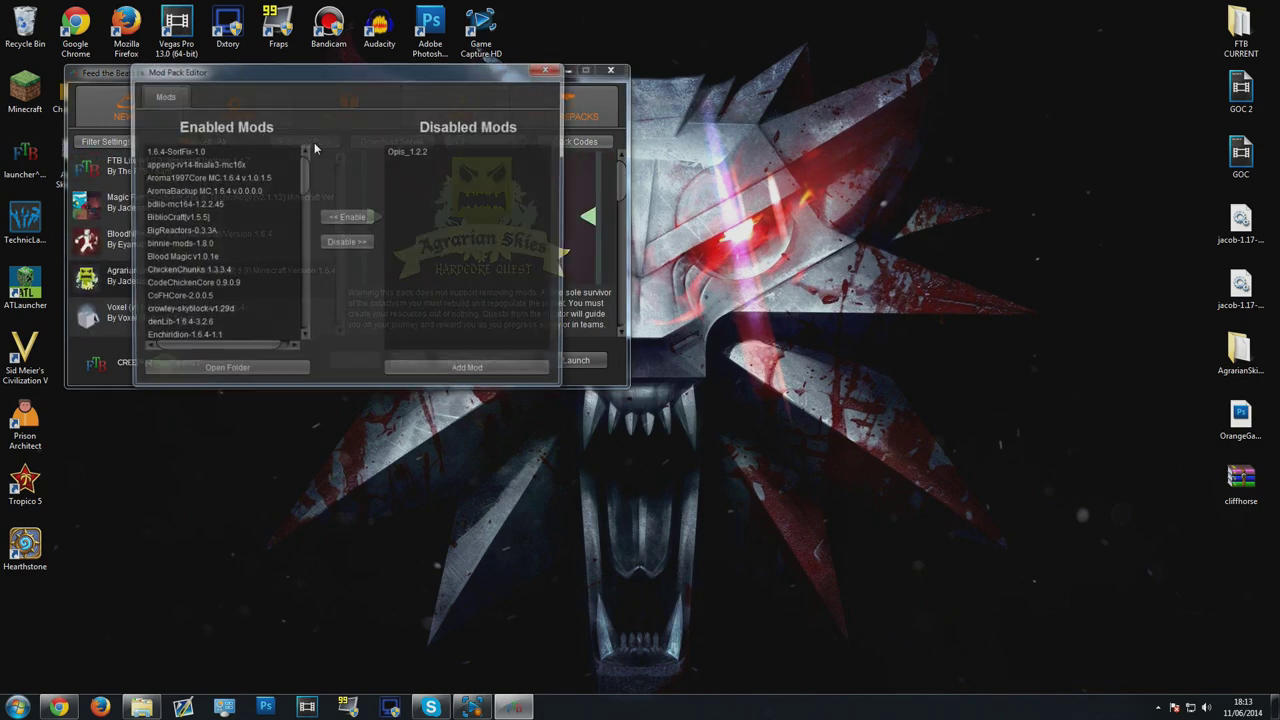
# Step: View the modpack's mods folder in a file window, and close both the folder and the mod pack editor
pyautogui.click(274, 371)
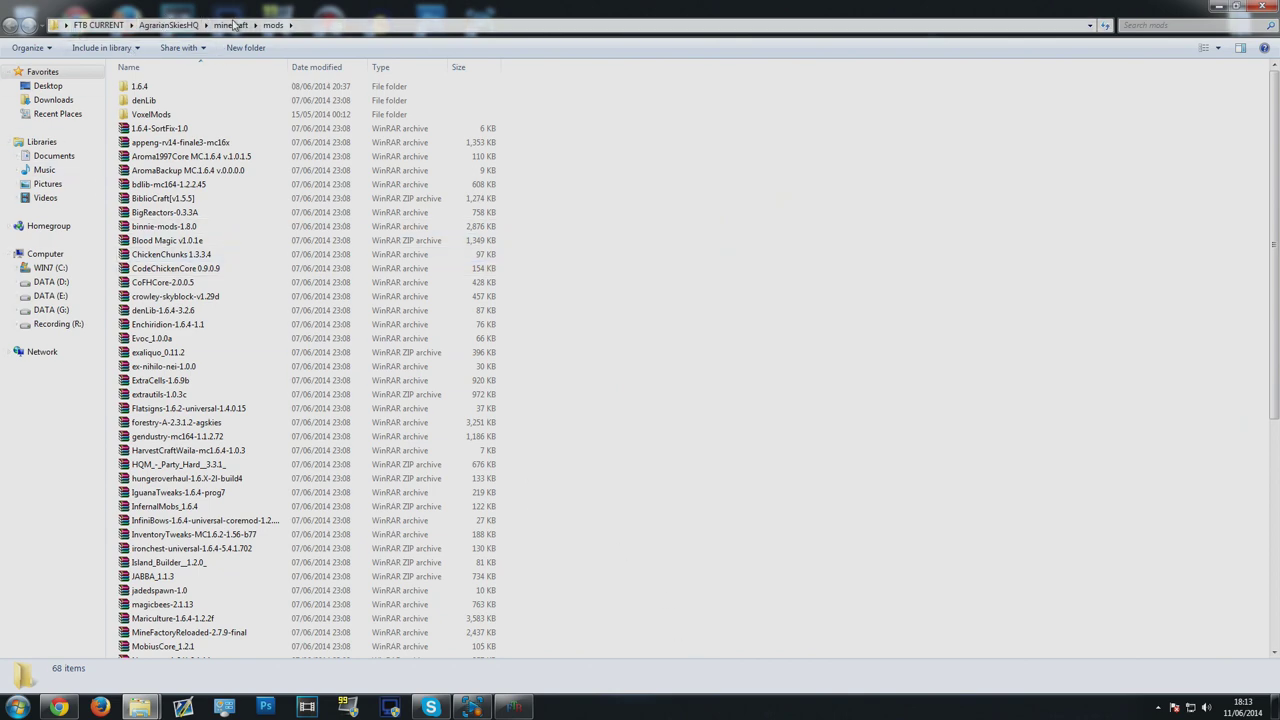
pyautogui.moveTo(686, 8); pyautogui.dragTo(666, 75)
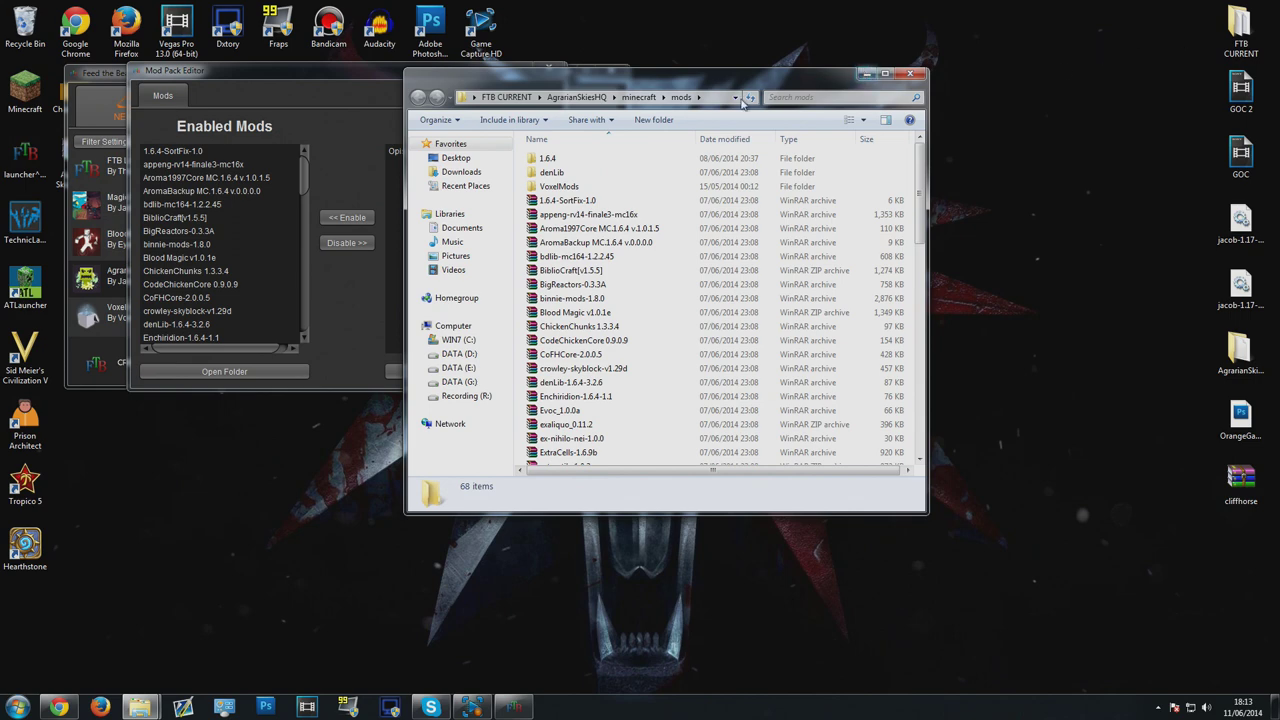
pyautogui.doubleClick(548, 91)
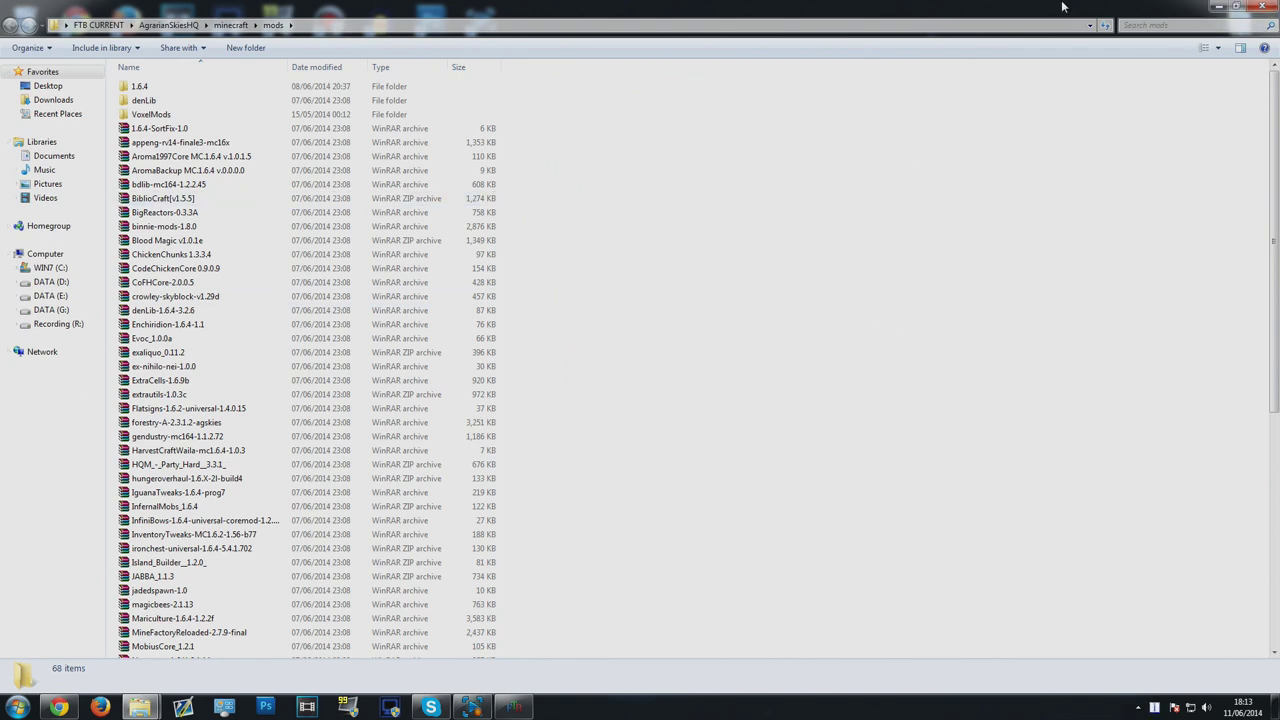
pyautogui.click(1263, 6)
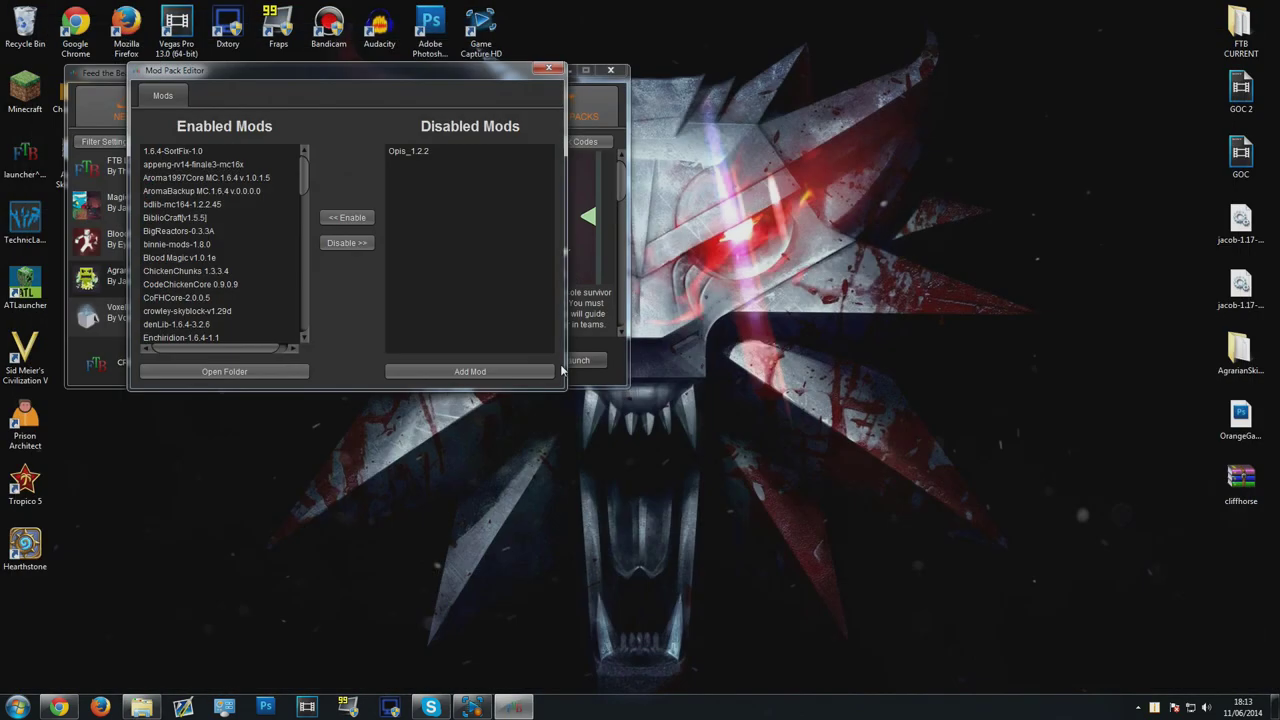
pyautogui.click(548, 68)
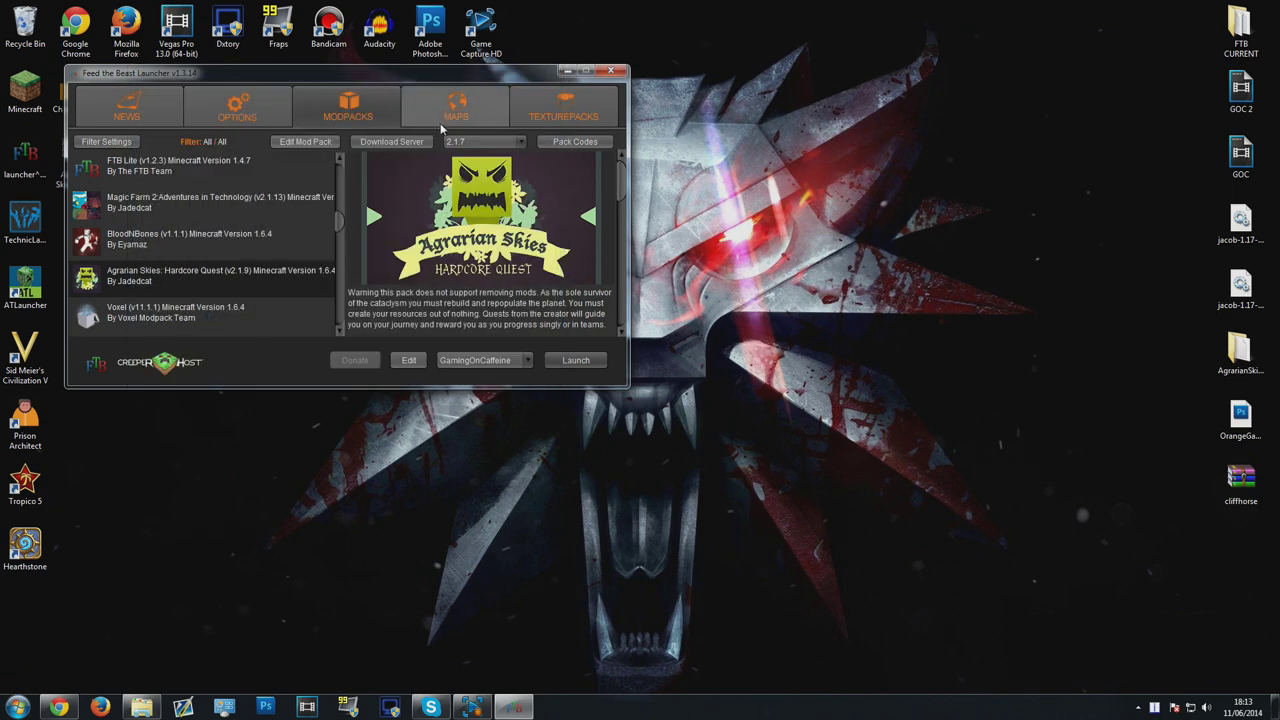
# Step: Set the Agrarian Skies pack version to 2.1.9 and launch it, accepting the update without backups
pyautogui.click(518, 141)
pyautogui.moveTo(519, 193); pyautogui.dragTo(519, 172)
pyautogui.click(506, 170)
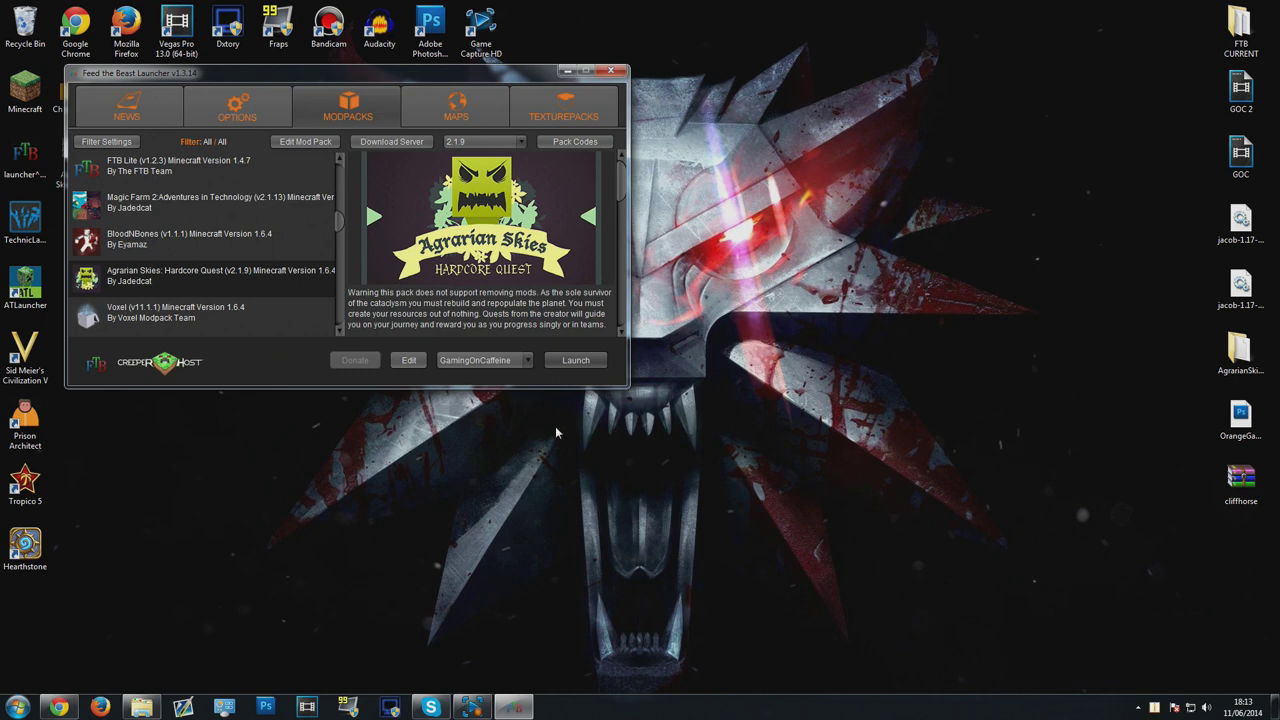
pyautogui.click(575, 360)
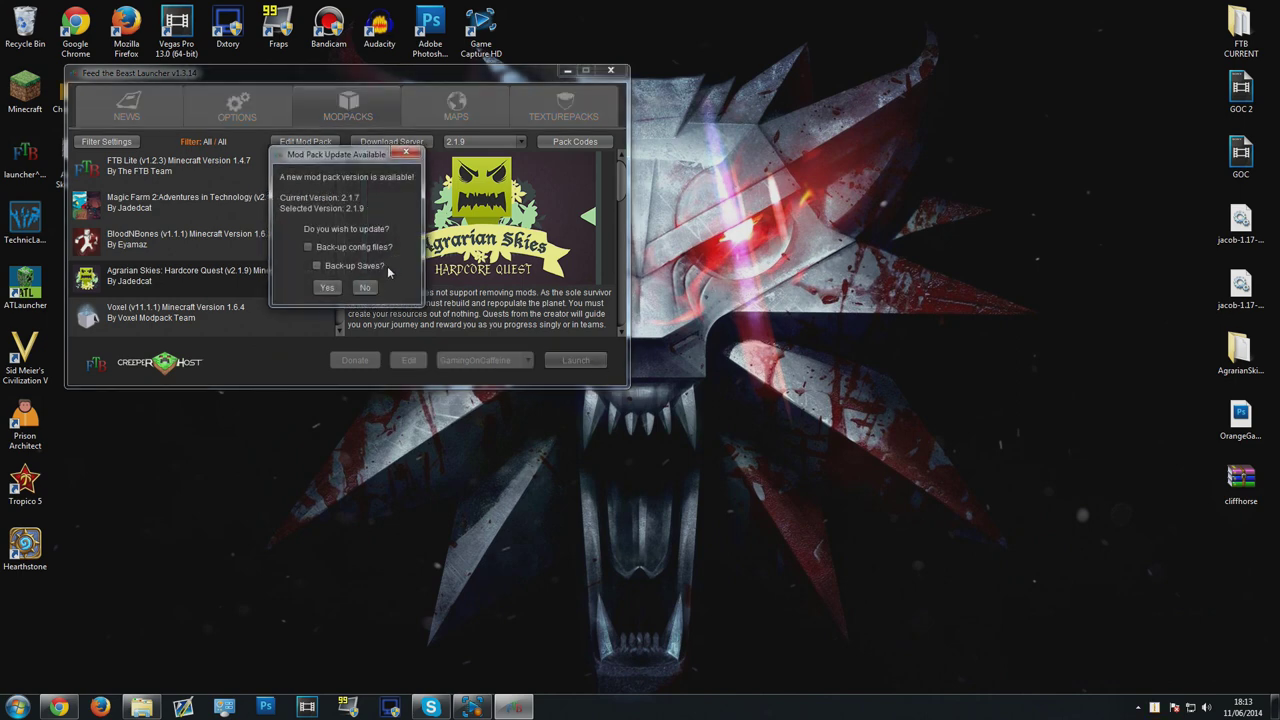
pyautogui.click(327, 287)
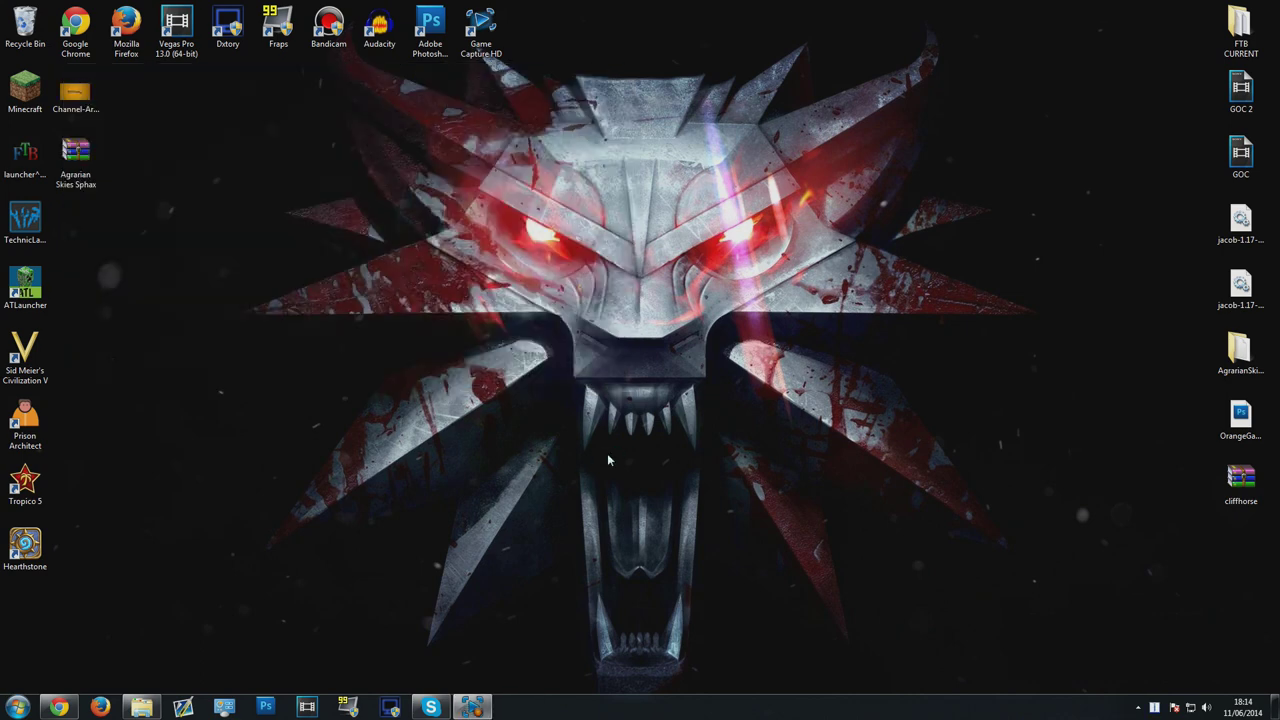
# Step: Switch to Chrome and download GLSL Shaders Mod v2.2.2 for Minecraft 1.6.4 from the forum topic, skipping the ad page
pyautogui.click(60, 707)
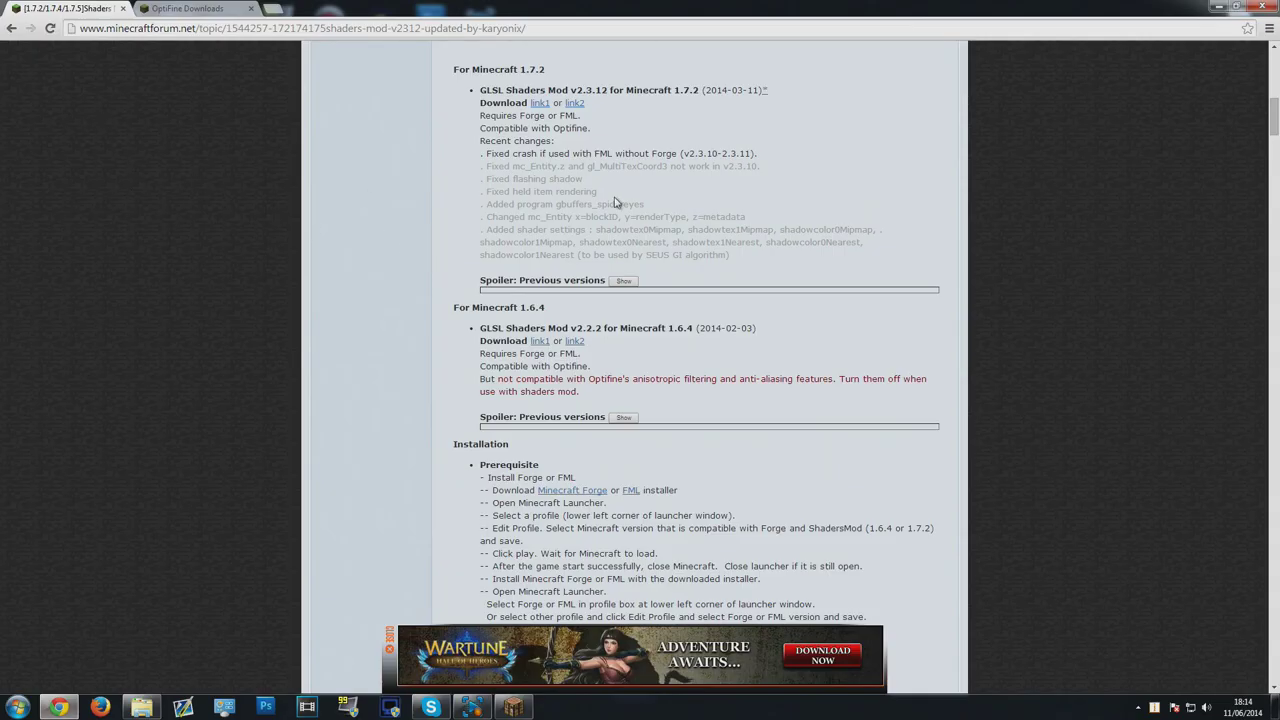
pyautogui.scroll(9, 610, 250)
pyautogui.scroll(-1, 232, 434)
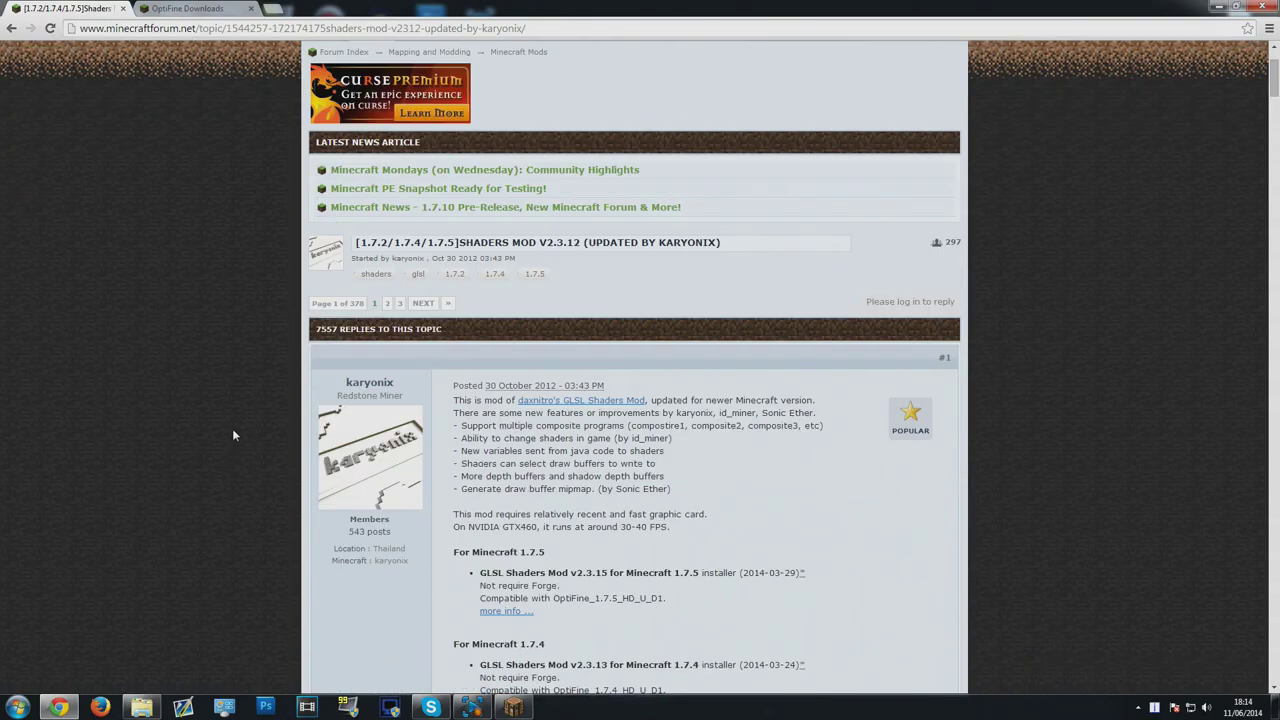
pyautogui.scroll(-8, 233, 420)
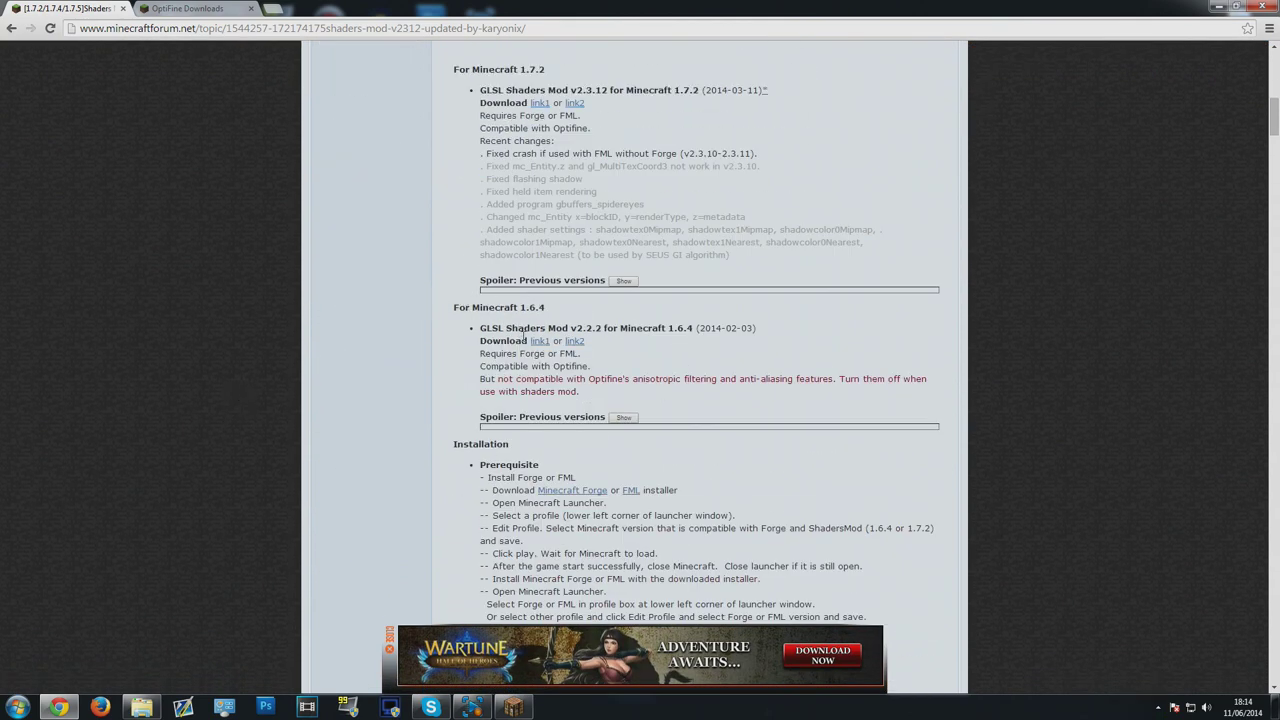
pyautogui.click(541, 341)
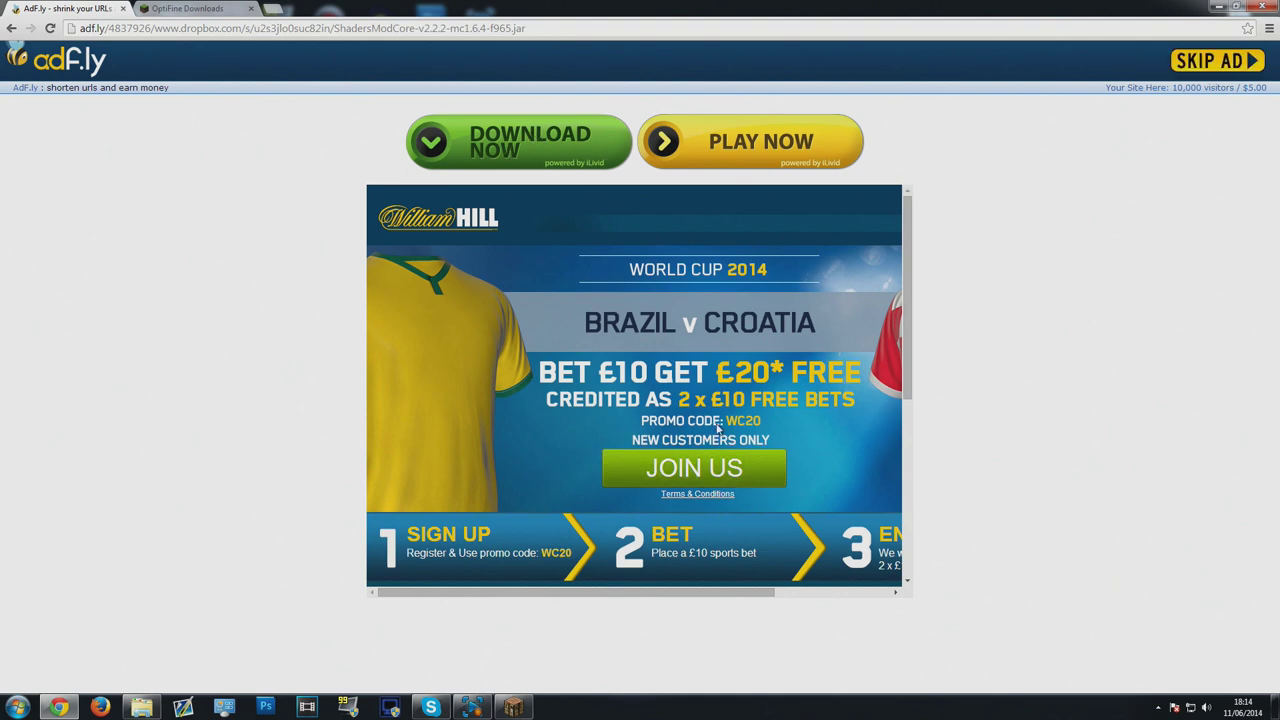
pyautogui.click(1215, 62)
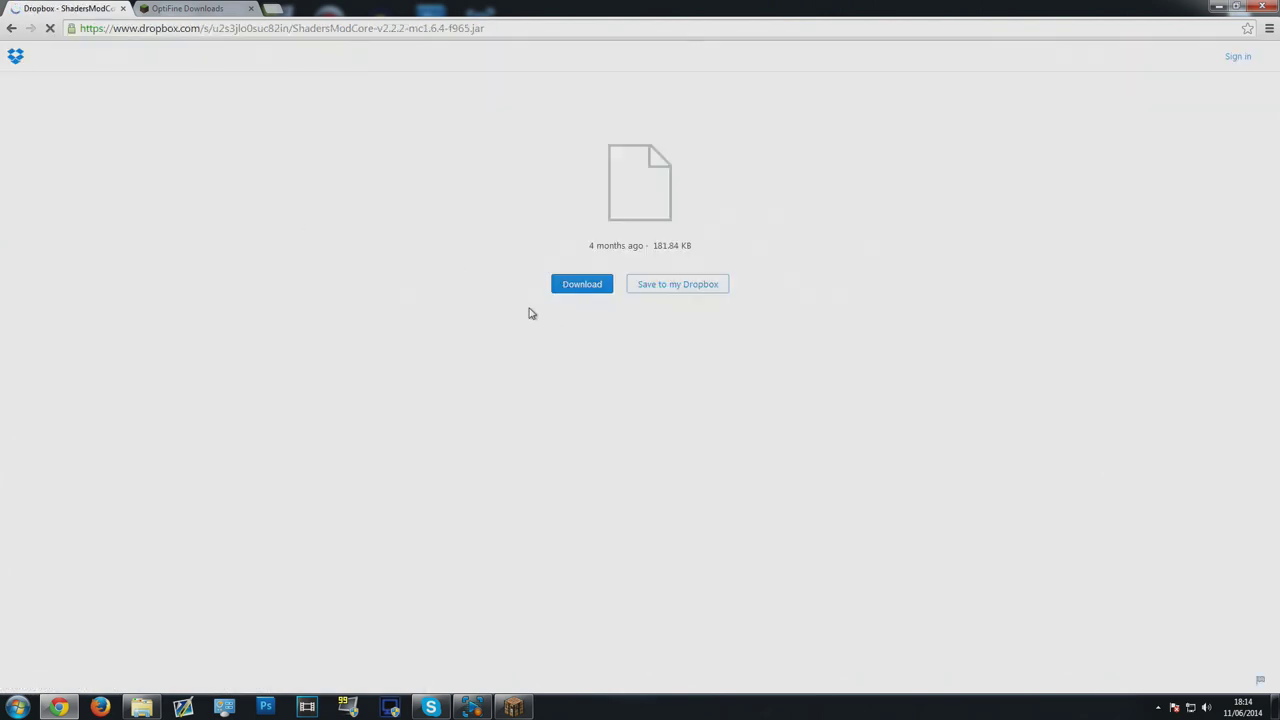
pyautogui.click(584, 305)
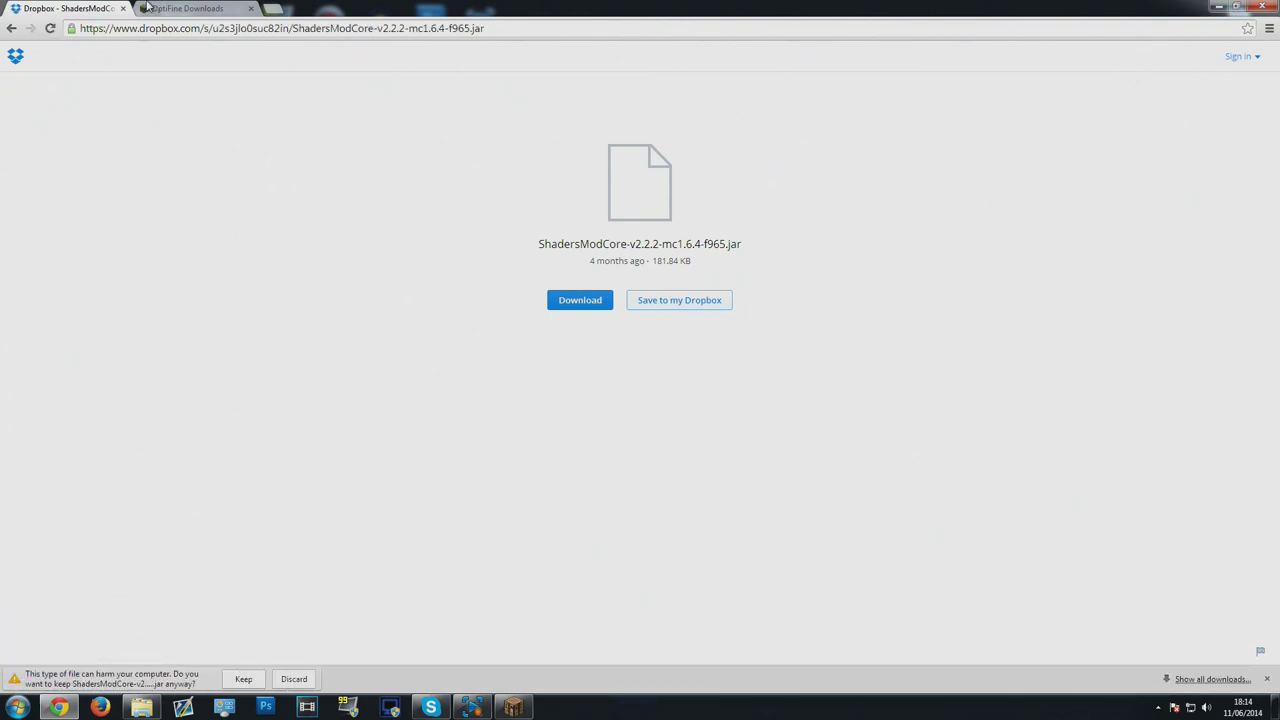
# Step: Download OptiFine 1.6.4 HD U C8 from the OptiFine downloads page, skipping the ad page
pyautogui.click(180, 8)
pyautogui.scroll(6, 513, 350)
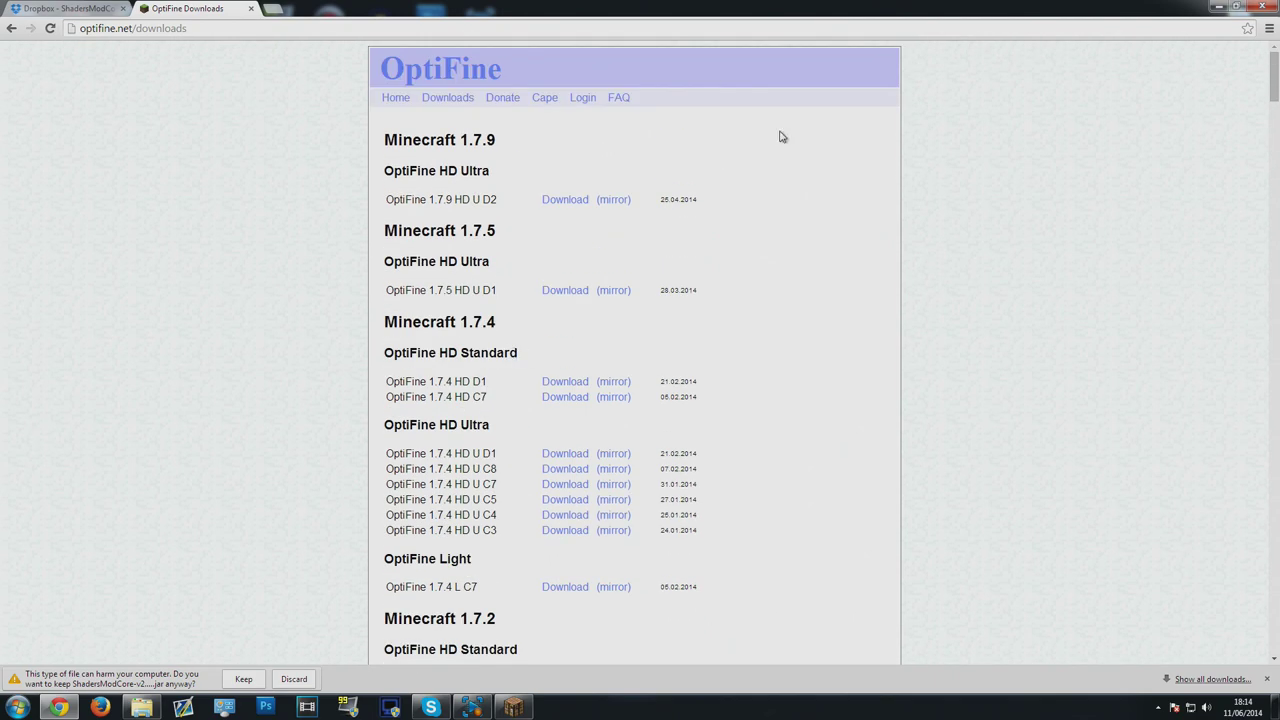
pyautogui.scroll(-7, 437, 196)
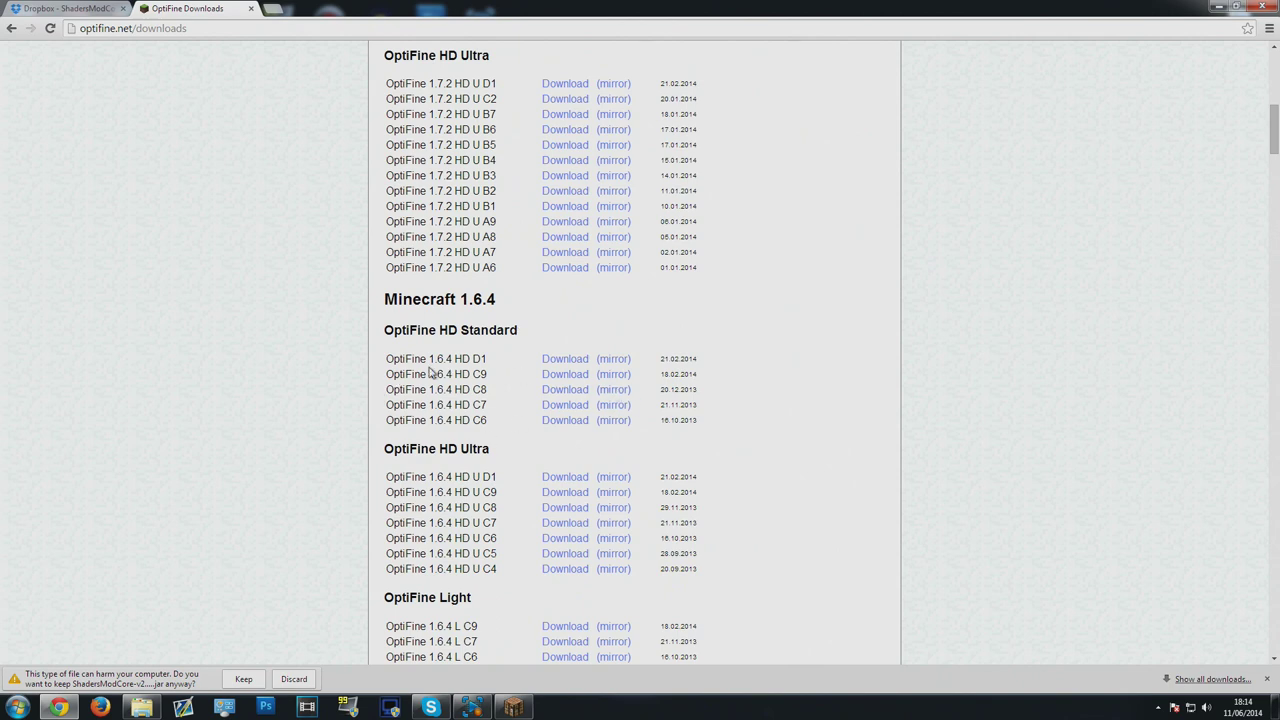
pyautogui.scroll(-3, 418, 372)
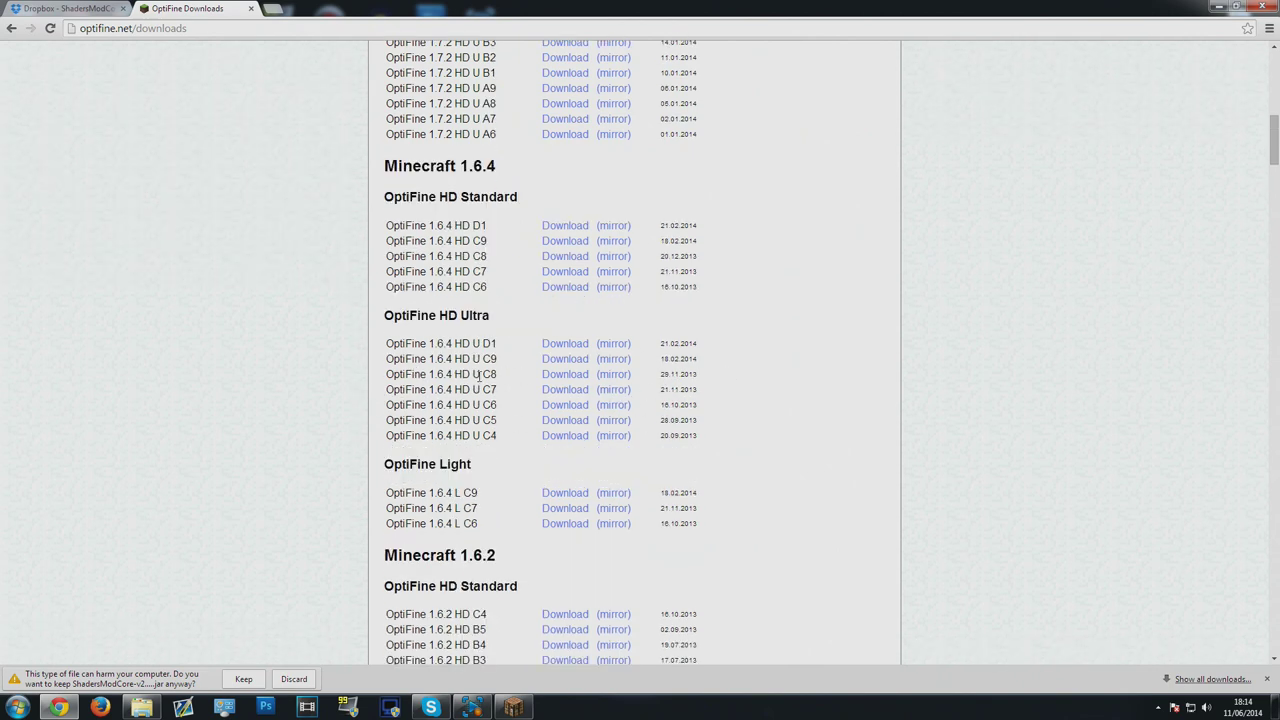
pyautogui.moveTo(456, 380); pyautogui.dragTo(497, 377)
pyautogui.click(560, 376)
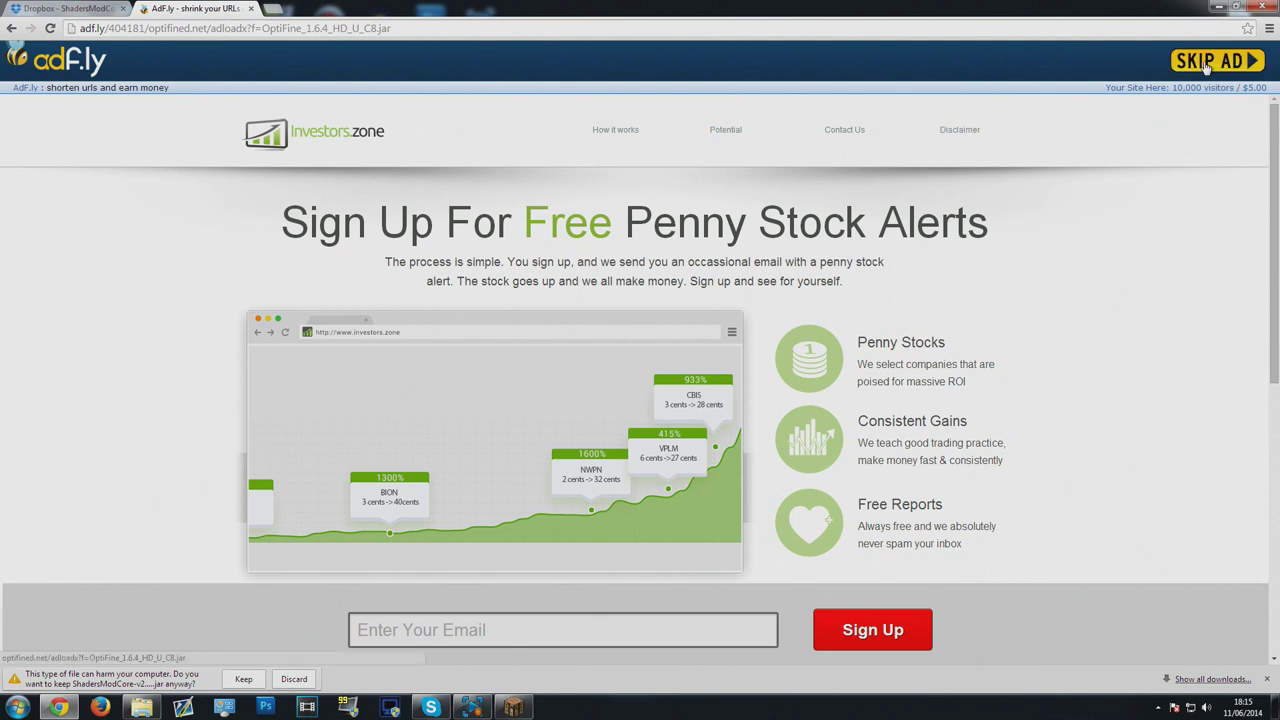
pyautogui.click(1200, 66)
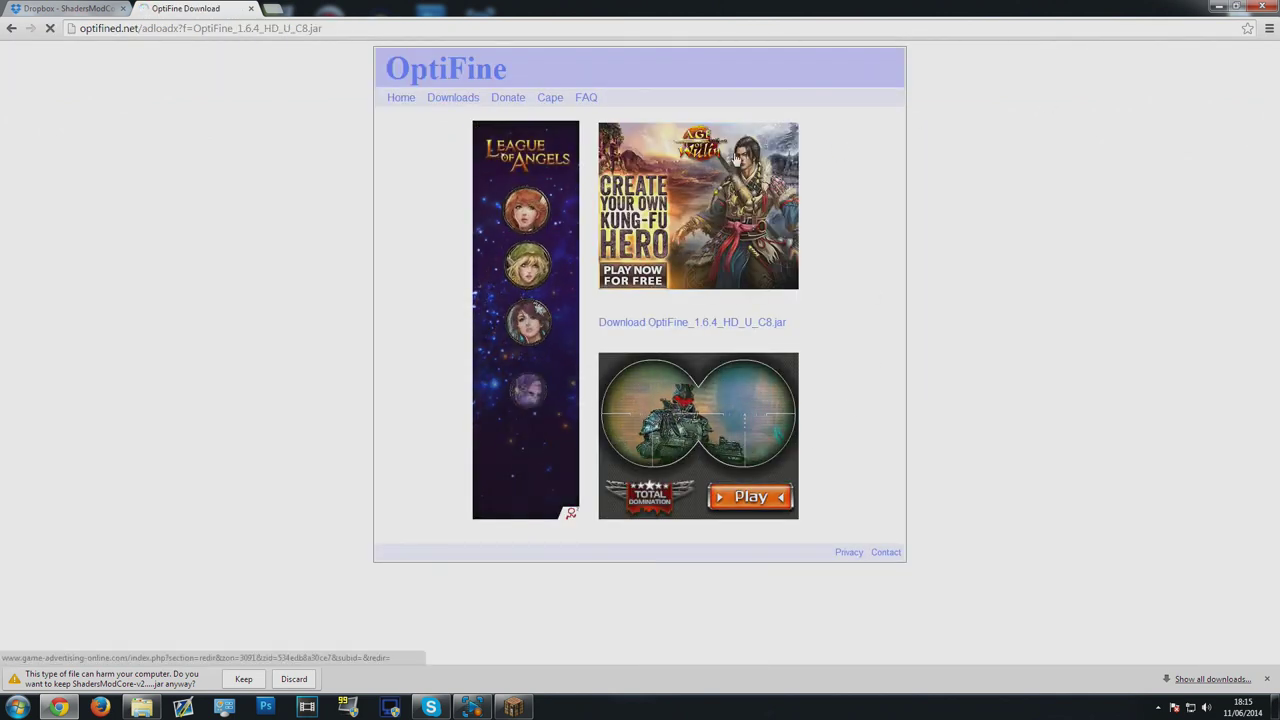
pyautogui.click(654, 322)
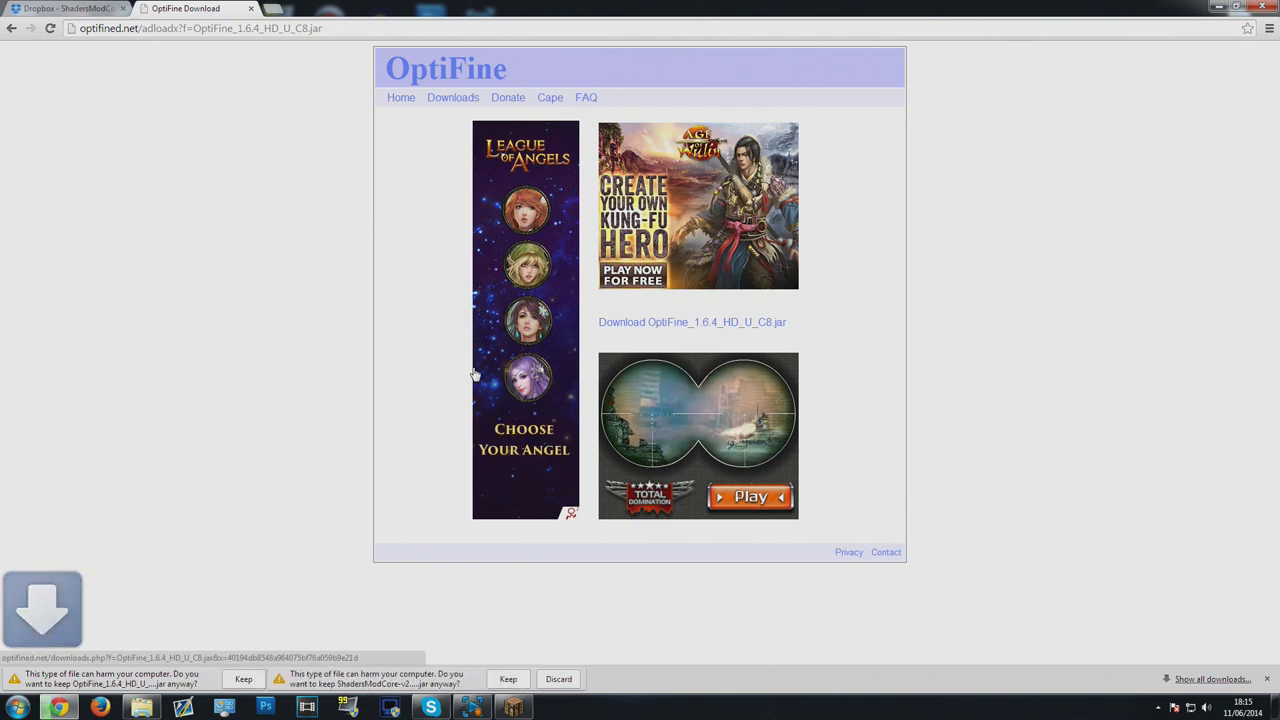
# Step: Keep the OptiFine and ShadersModCore downloads and place both jar files on the desktop
pyautogui.click(243, 679)
pyautogui.click(381, 679)
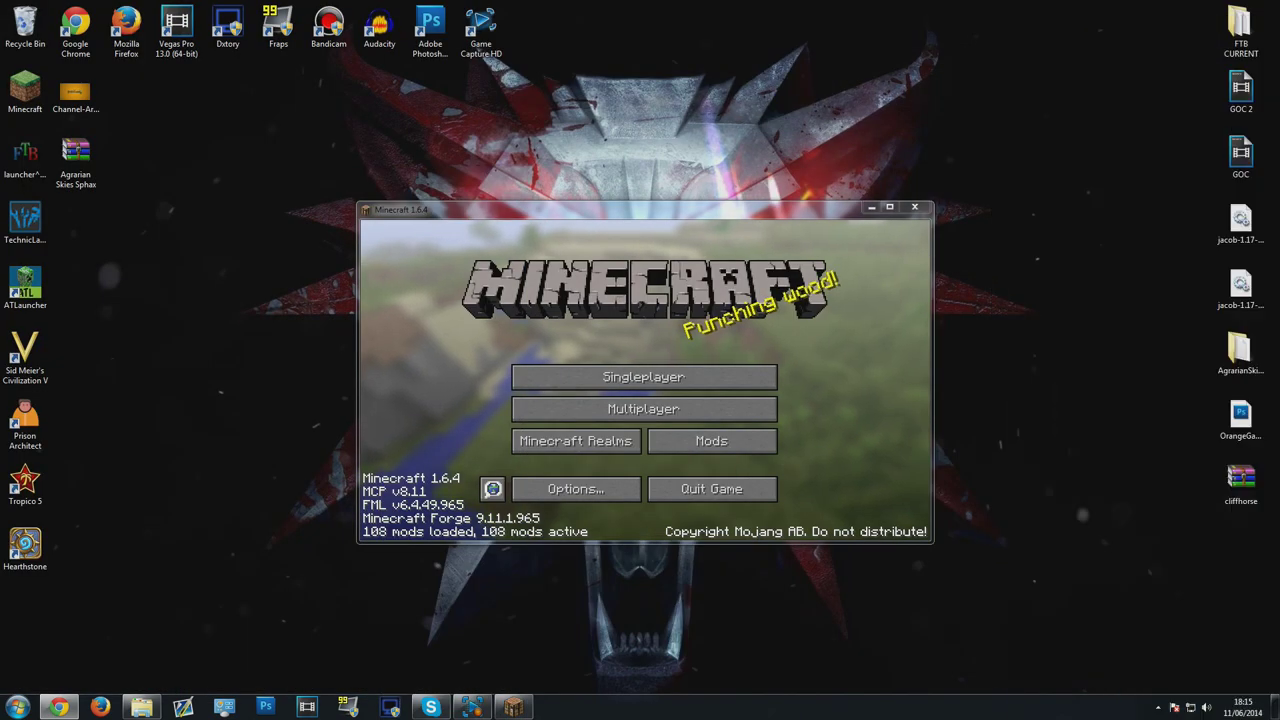
pyautogui.moveTo(1279, 600); pyautogui.dragTo(1078, 380)
pyautogui.click(1030, 532)
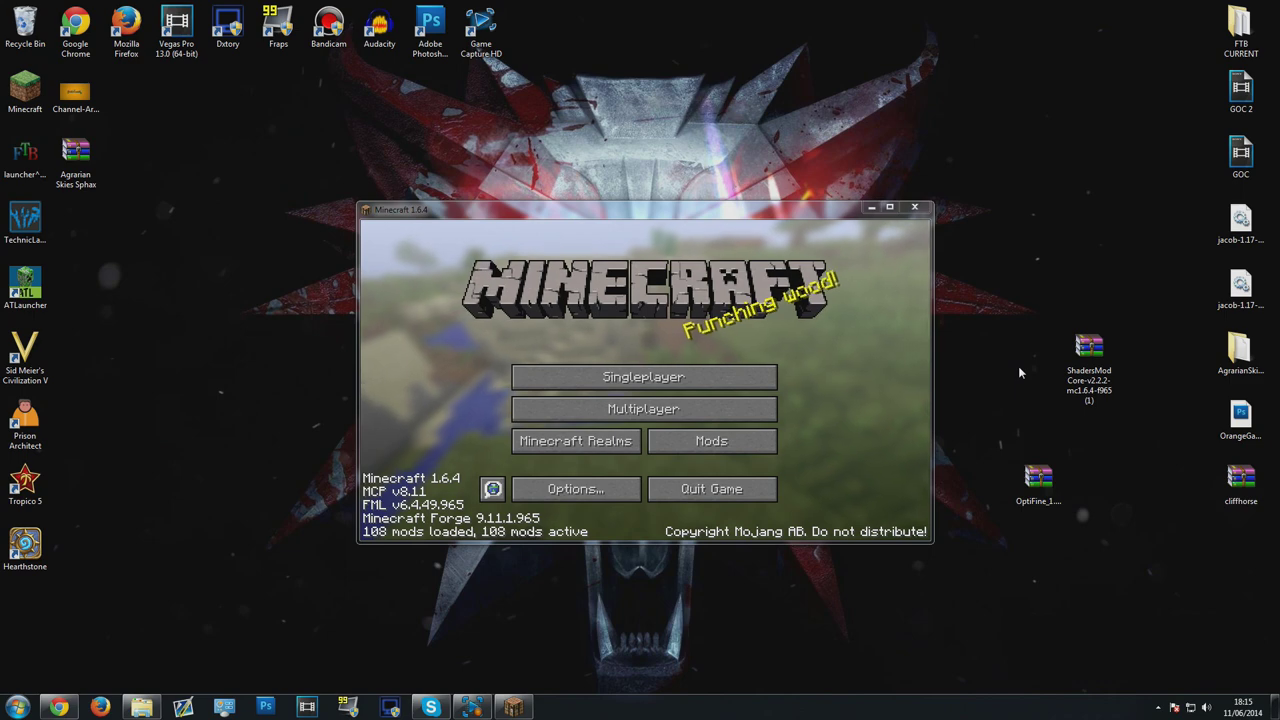
# Step: Close Minecraft, reopen the Feed the Beast launcher, and open the Agrarian Skies mods folder through the mod pack editor
pyautogui.click(914, 207)
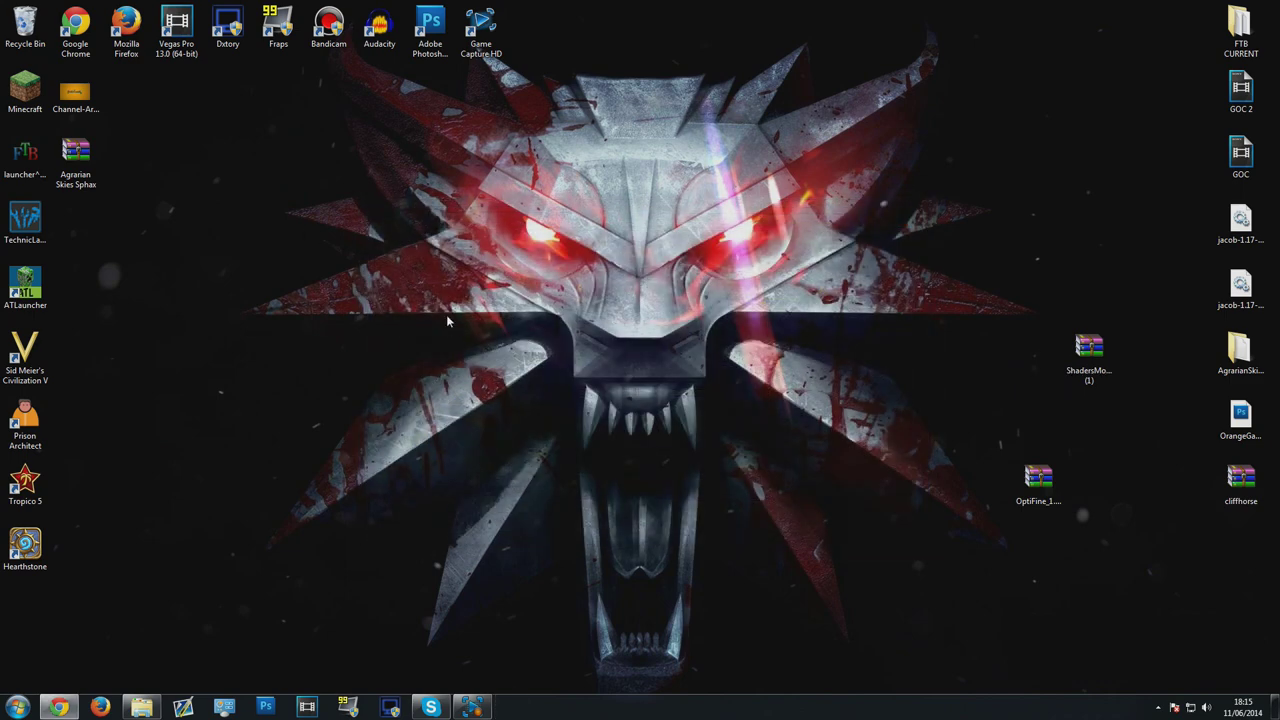
pyautogui.doubleClick(30, 165)
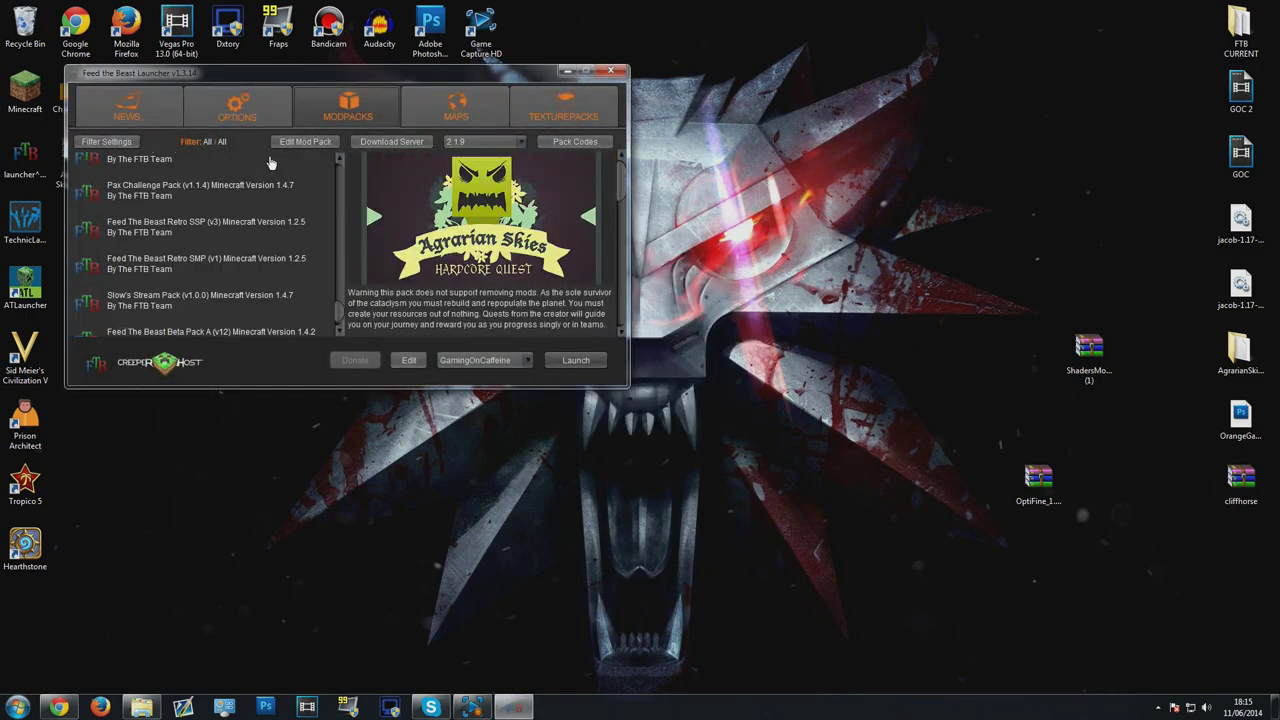
pyautogui.click(301, 143)
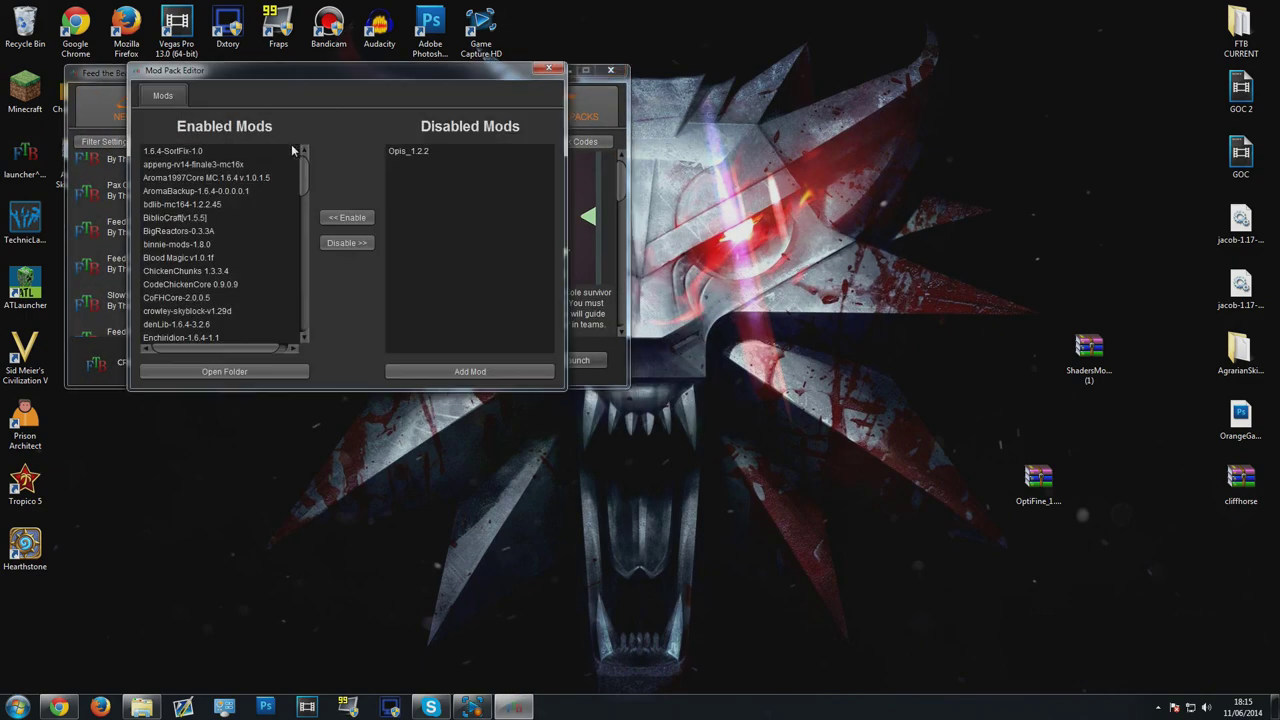
pyautogui.click(190, 370)
# Step: Arrange the mods folder window beside the desktop icons and move the ShadersModCore and OptiFine jars into the folder
pyautogui.moveTo(620, 5); pyautogui.dragTo(406, 87)
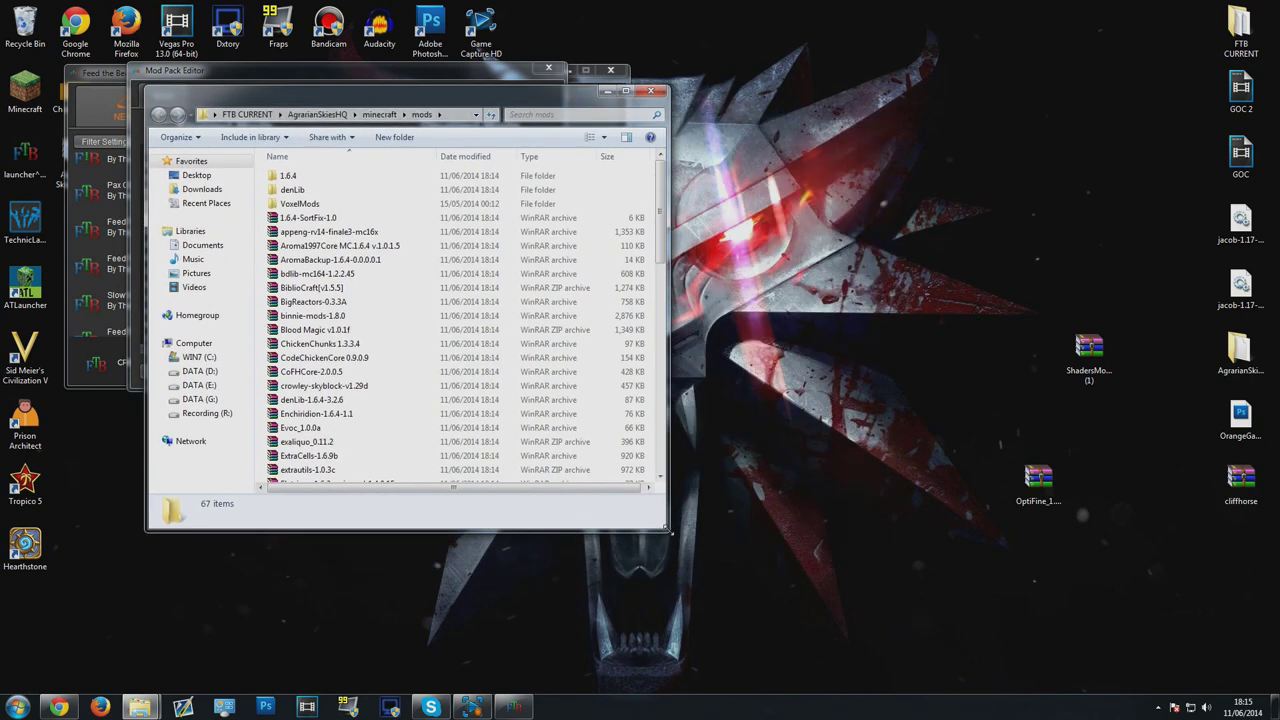
pyautogui.moveTo(669, 533); pyautogui.dragTo(688, 590)
pyautogui.moveTo(1006, 584); pyautogui.dragTo(665, 190)
pyautogui.moveTo(510, 90); pyautogui.dragTo(735, 2)
pyautogui.scroll(10, 549, 317)
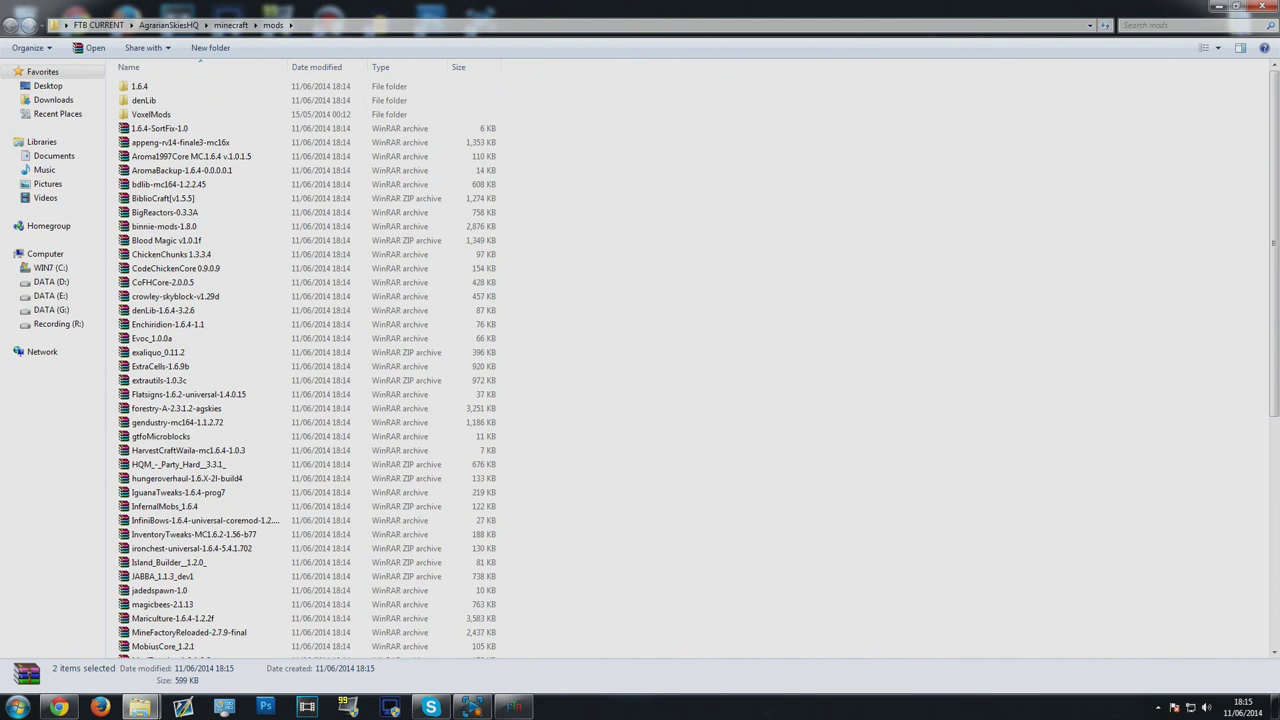
# Step: Delete WorldCore-universal-1.6.4-1.1.0.17 from the 1.6.4 subfolder of the mods folder
pyautogui.doubleClick(140, 87)
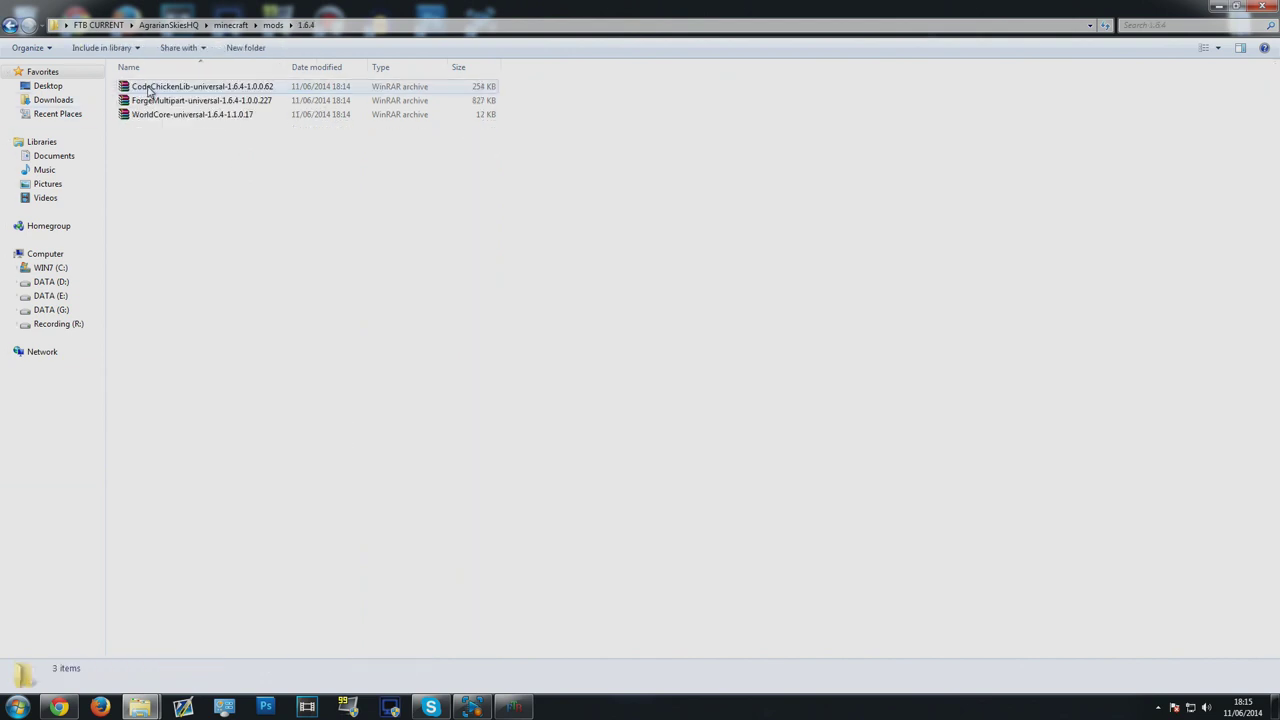
pyautogui.click(190, 117)
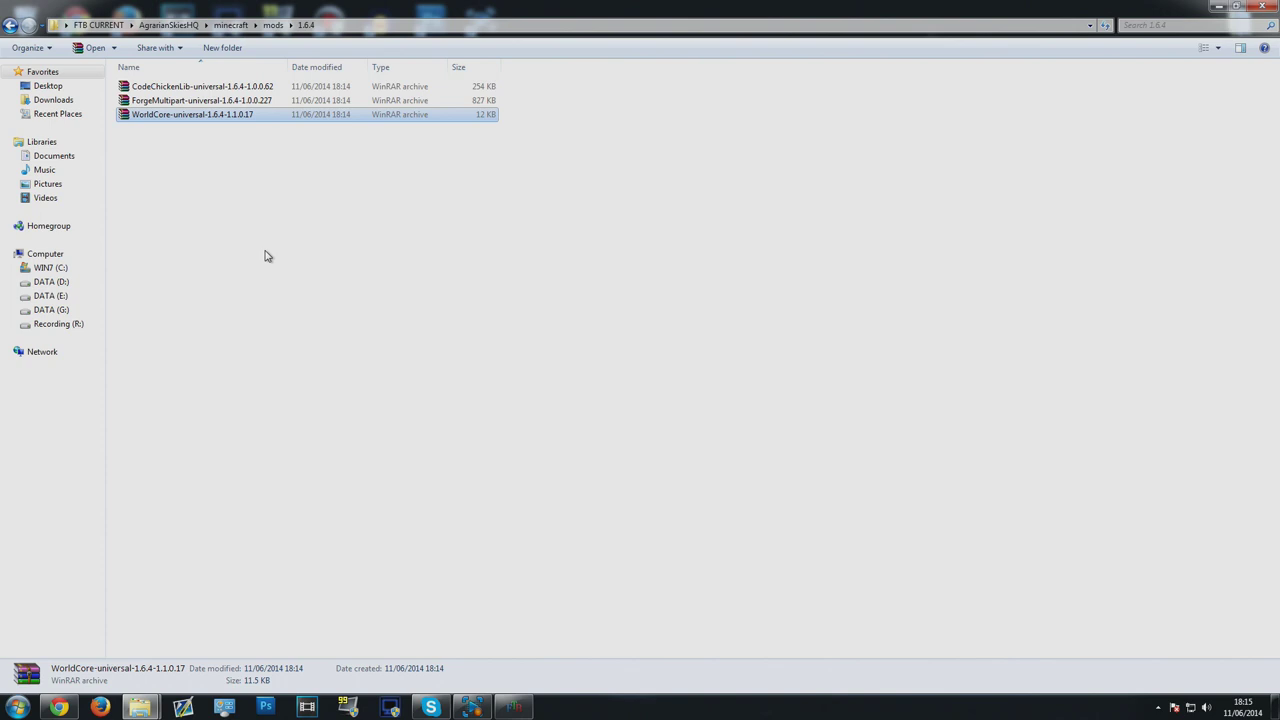
pyautogui.press('Delete')
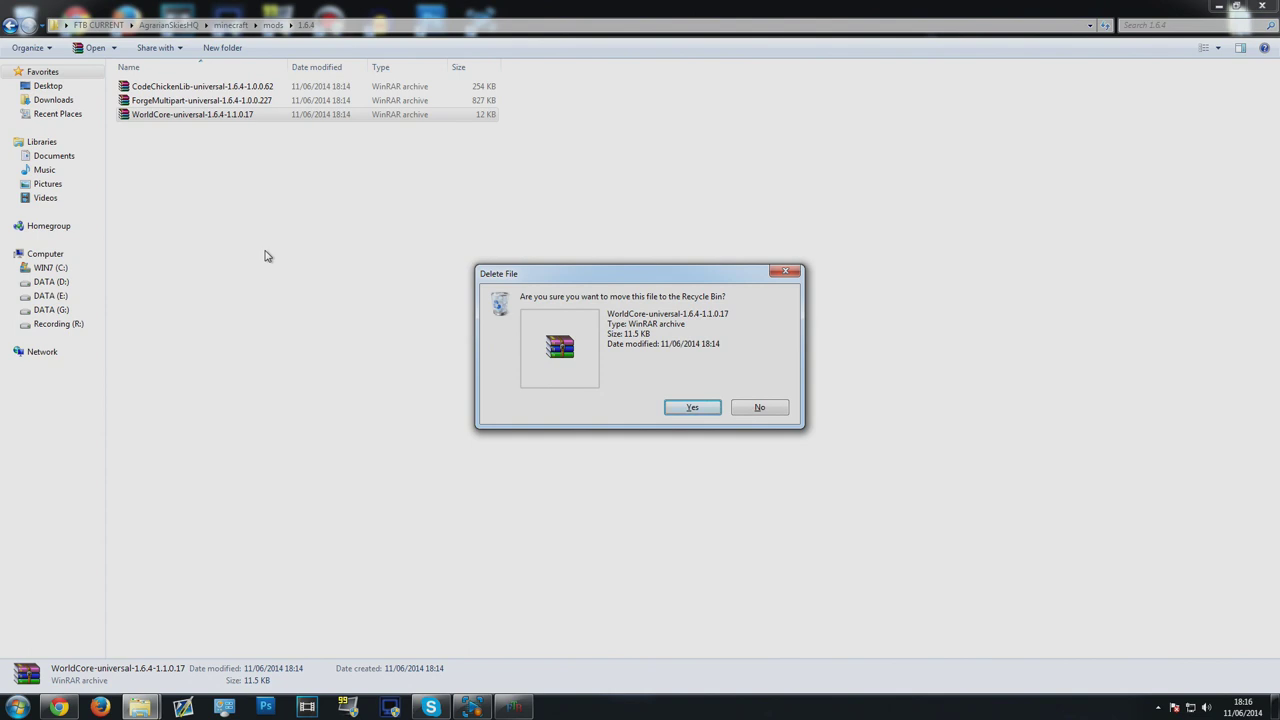
pyautogui.press('Return')
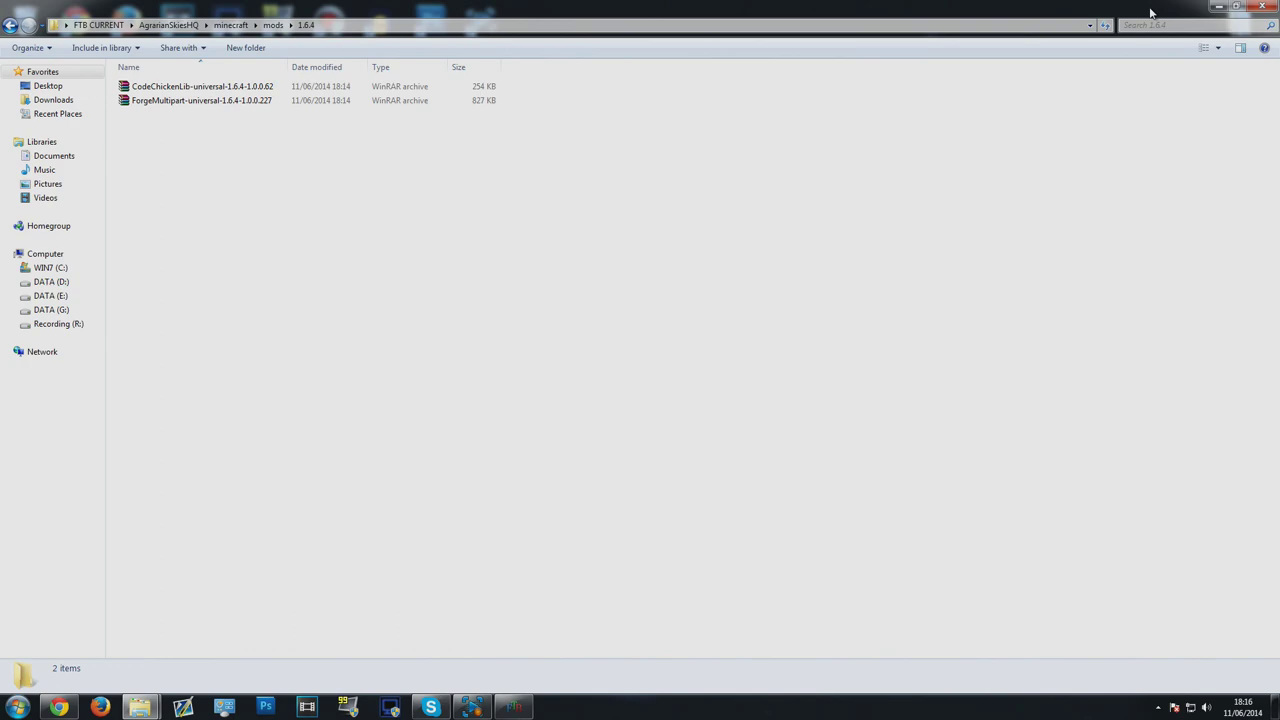
# Step: Close the mods folder and the mod pack editor, and launch the Agrarian Skies modpack
pyautogui.click(1266, 6)
pyautogui.click(548, 68)
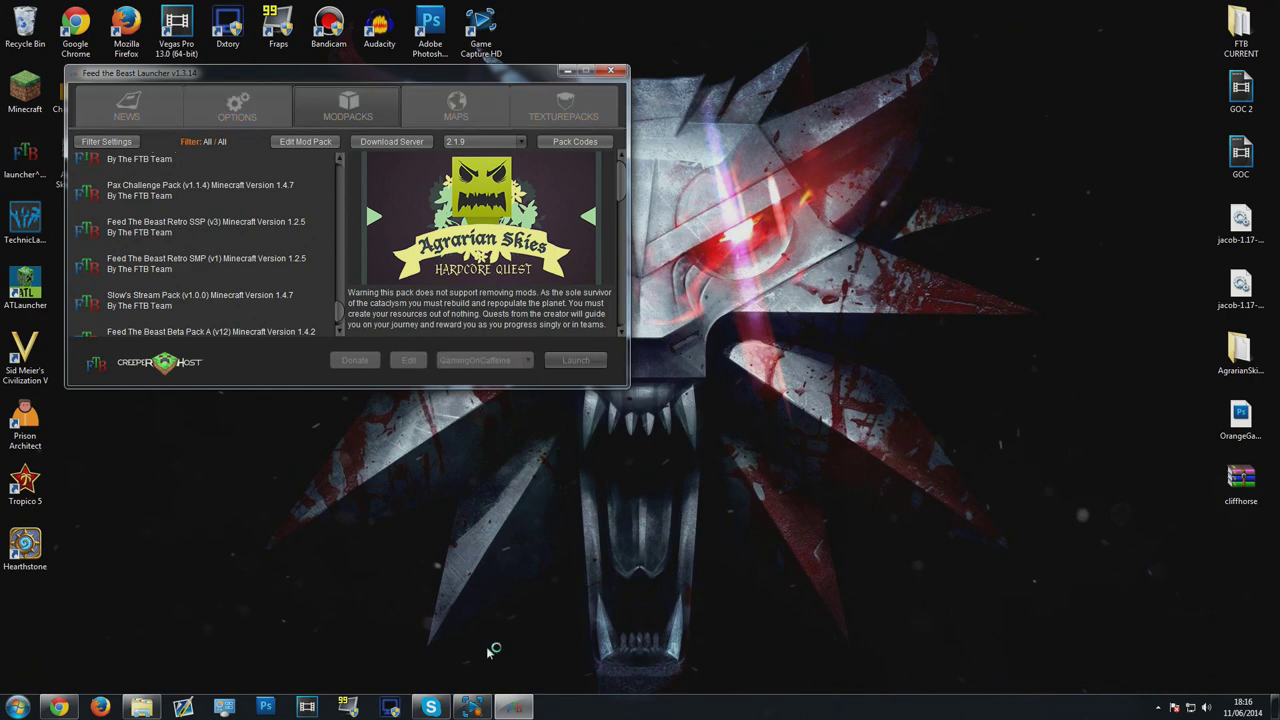
pyautogui.hotkey('alt', 'F4')
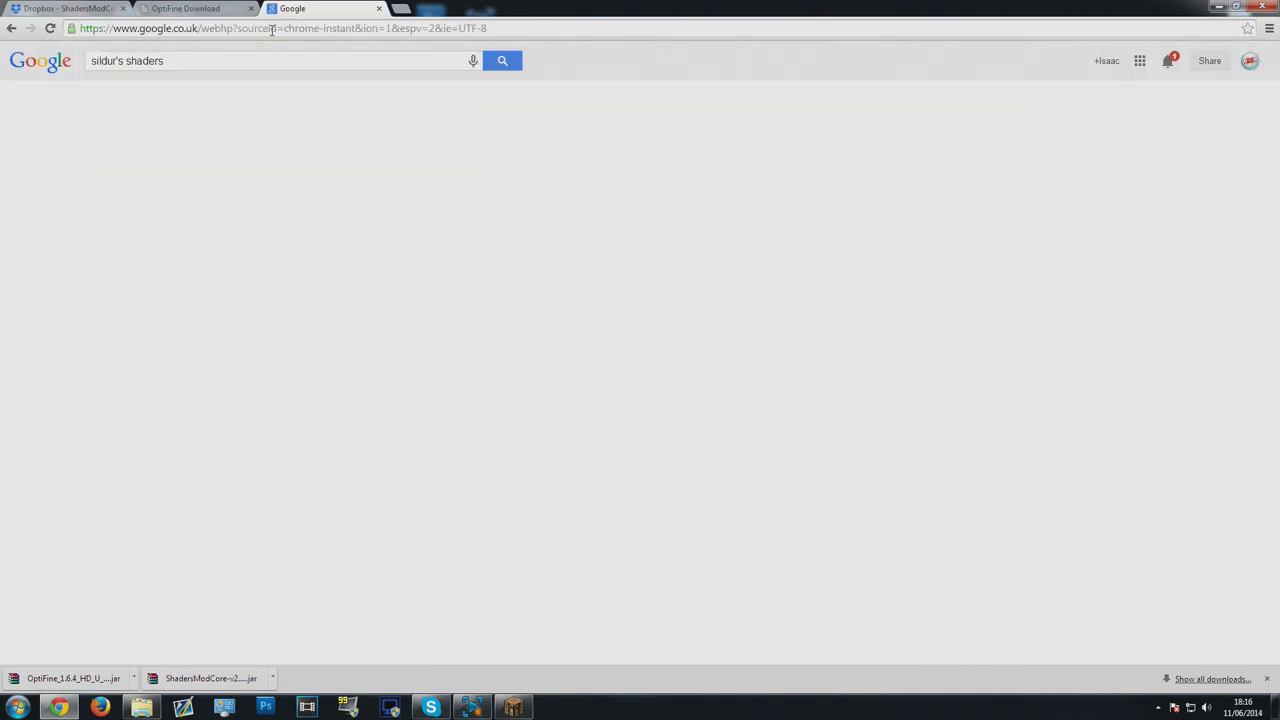
# Step: Open the Sildur's Shaders topic on Minecraft Forums from the search results and look through its list of shader downloads
pyautogui.click(352, 168)
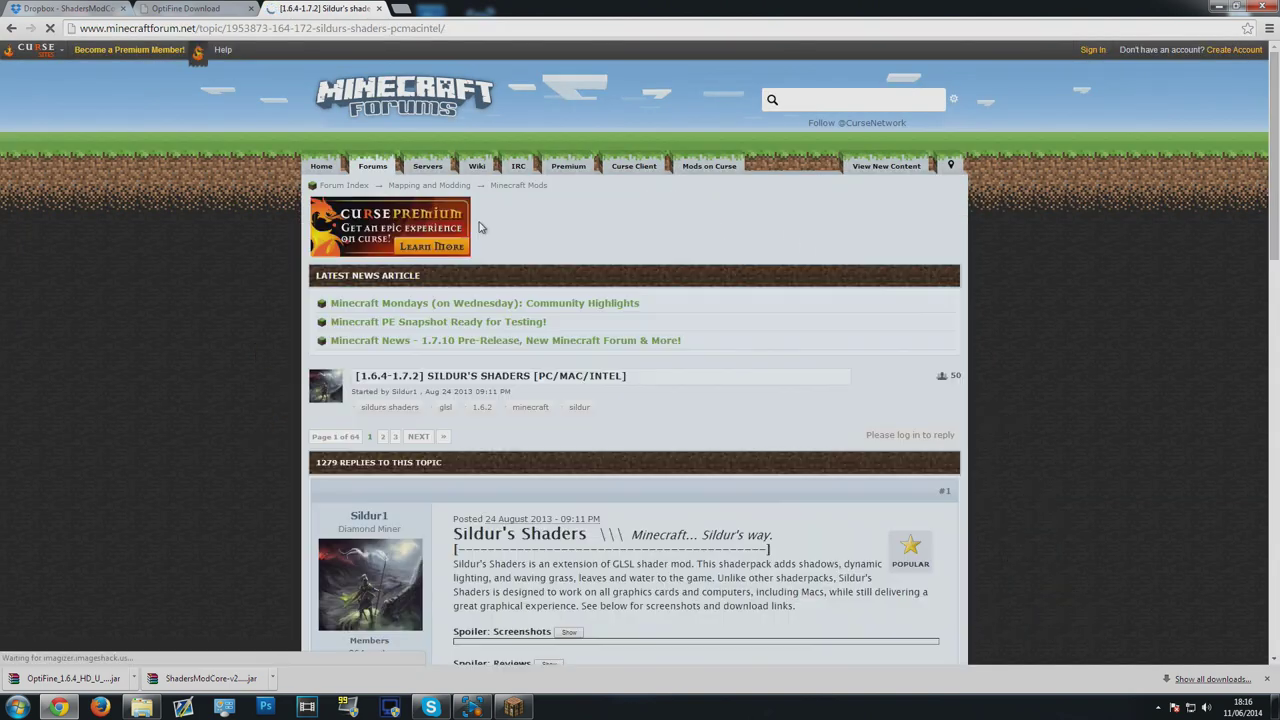
pyautogui.scroll(-5, 516, 253)
pyautogui.scroll(-3, 516, 253)
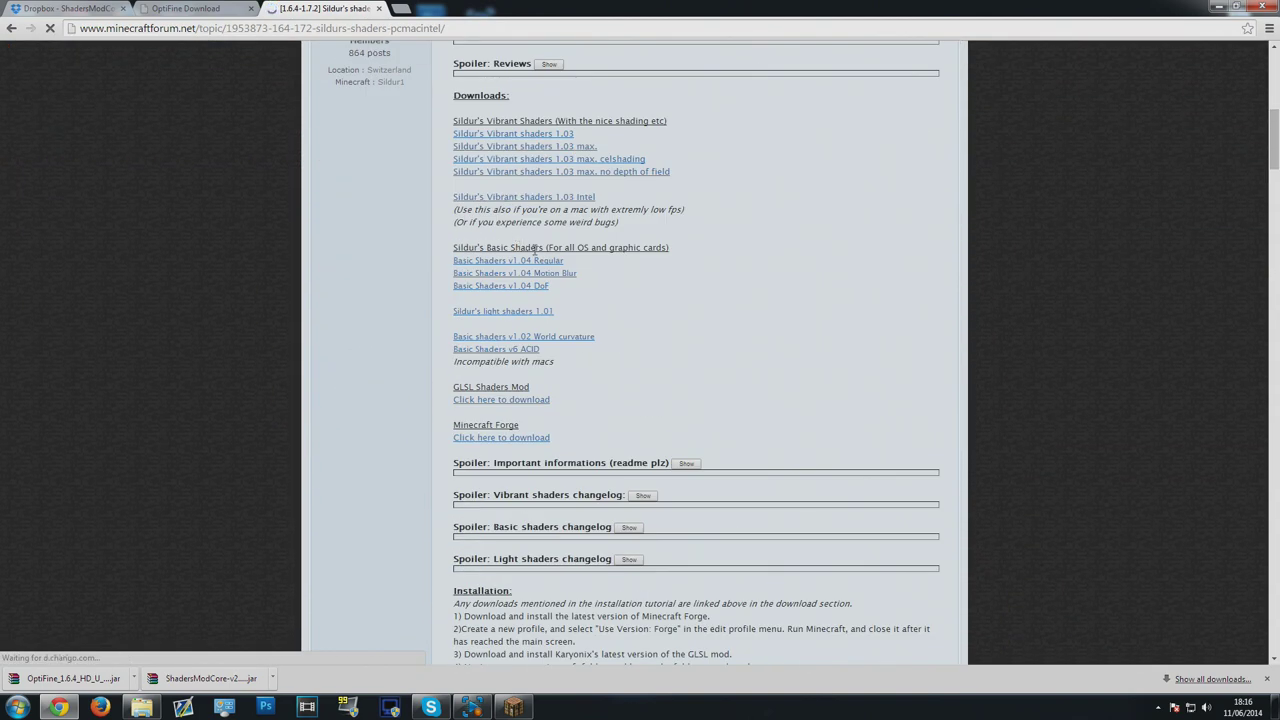
pyautogui.scroll(1, 630, 180)
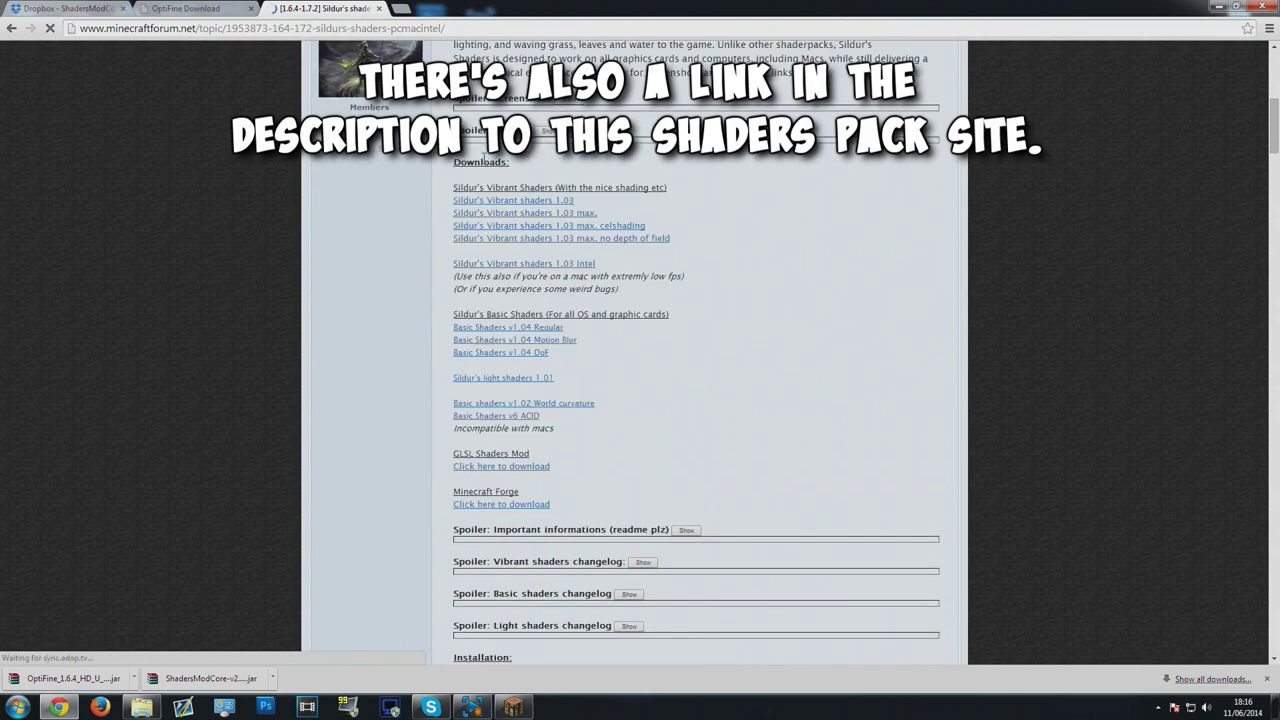
pyautogui.scroll(2, 704, 370)
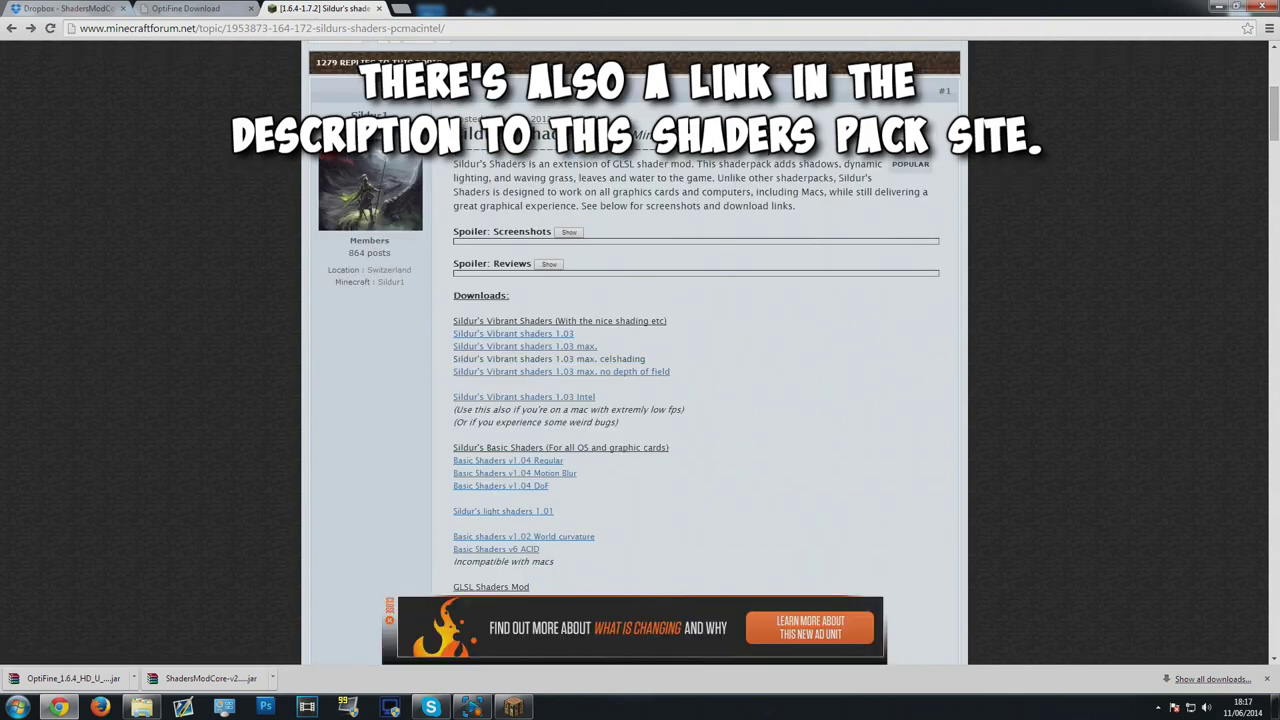
pyautogui.scroll(3, 491, 286)
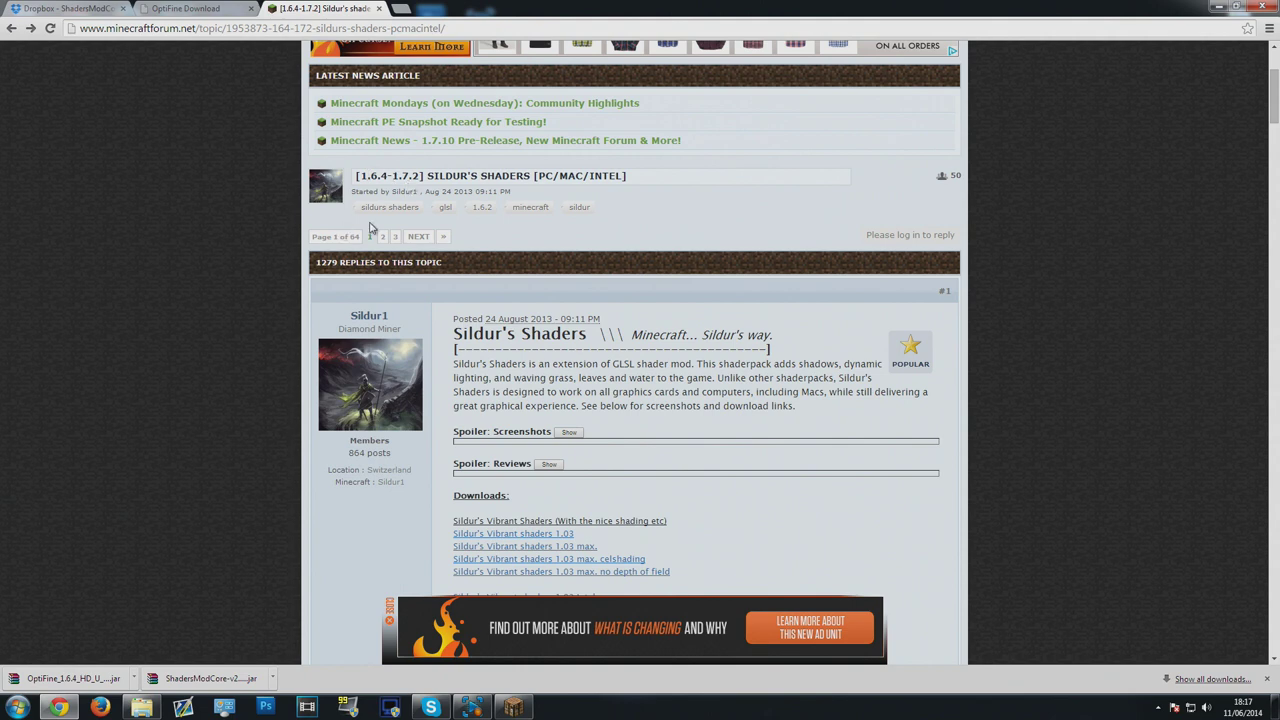
pyautogui.scroll(-1, 520, 356)
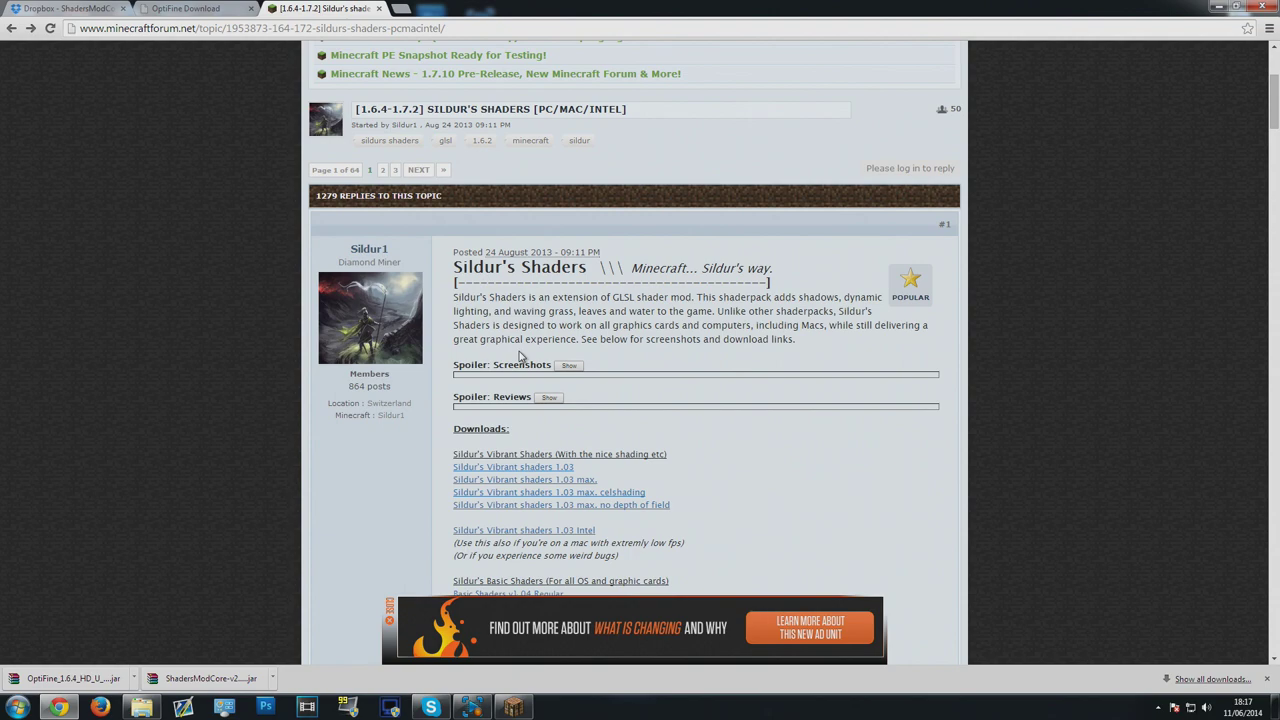
pyautogui.scroll(-2, 520, 356)
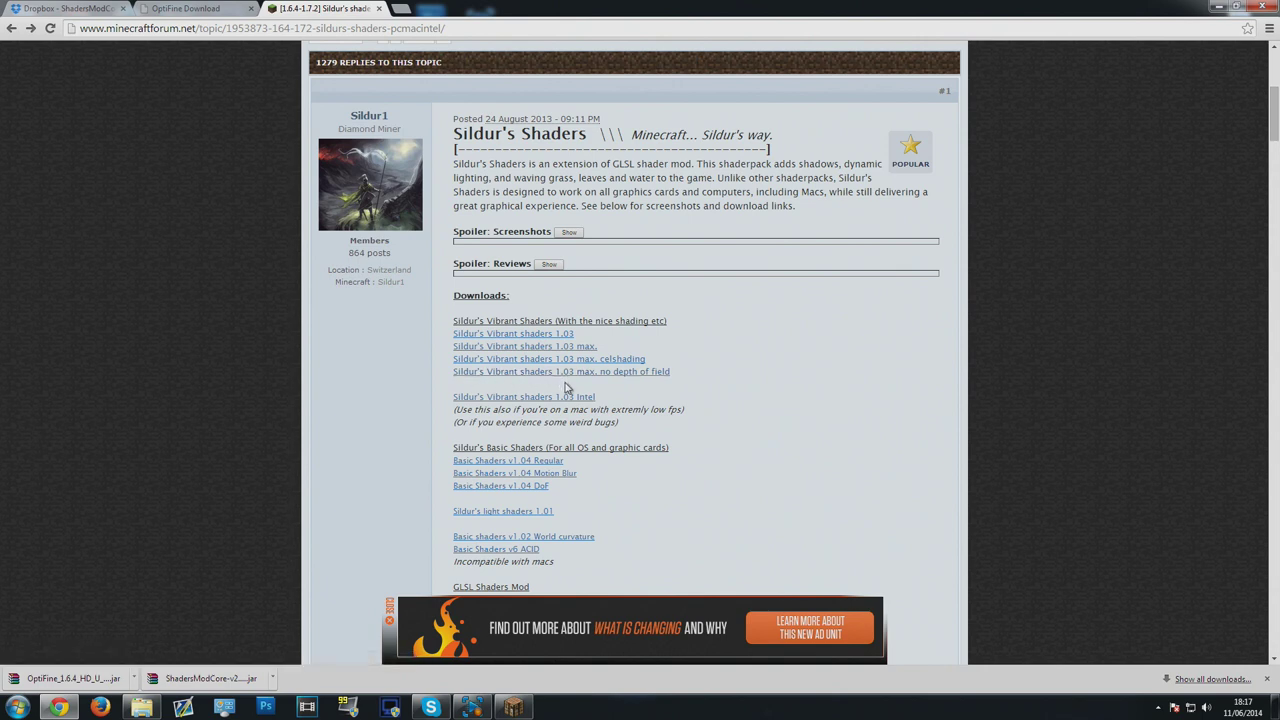
# Step: Download the Sildur's Vibrant shaders 1.03 max. no depth of field archive from MediaFire, skipping the adf.ly advert
pyautogui.click(660, 378)
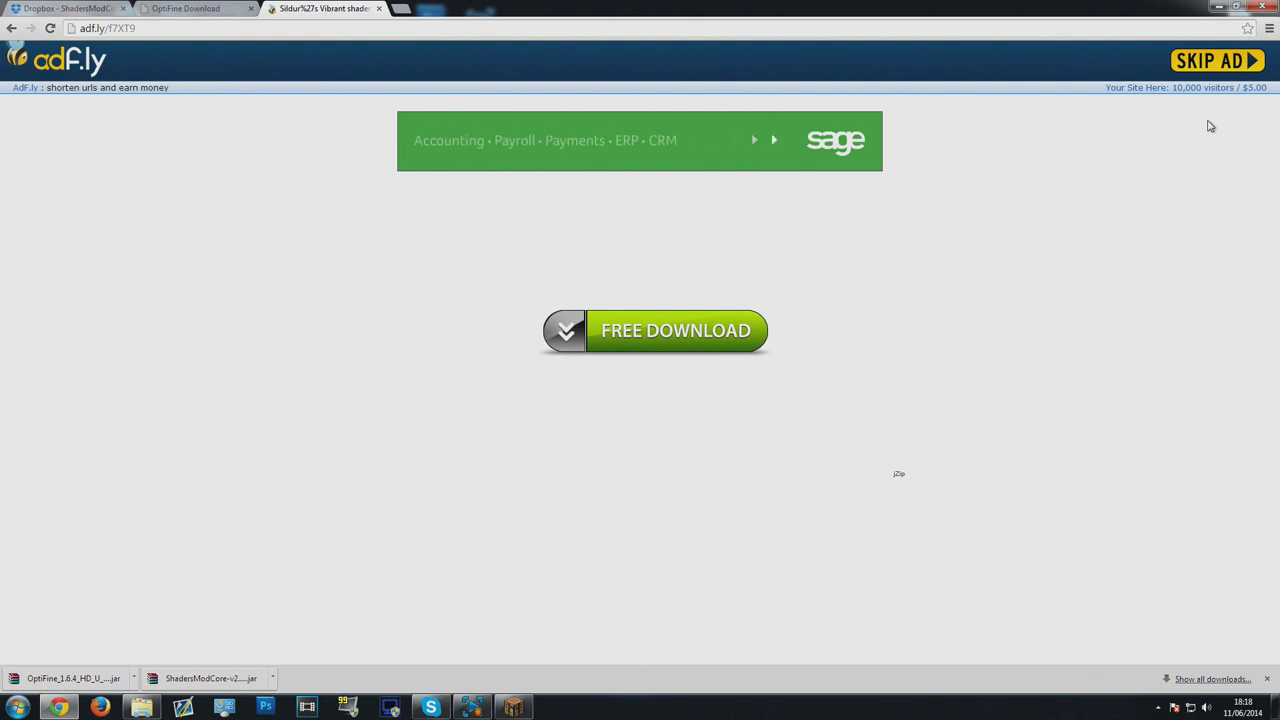
pyautogui.click(1196, 78)
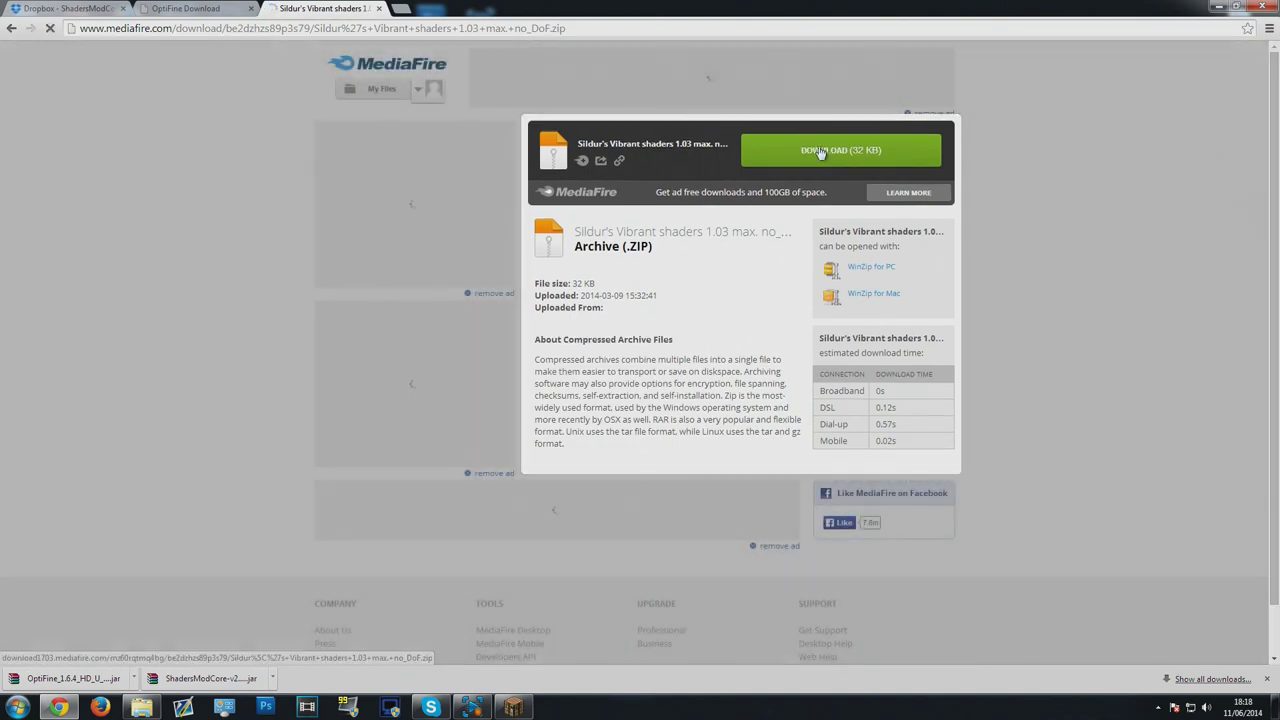
pyautogui.click(857, 150)
pyautogui.click(976, 66)
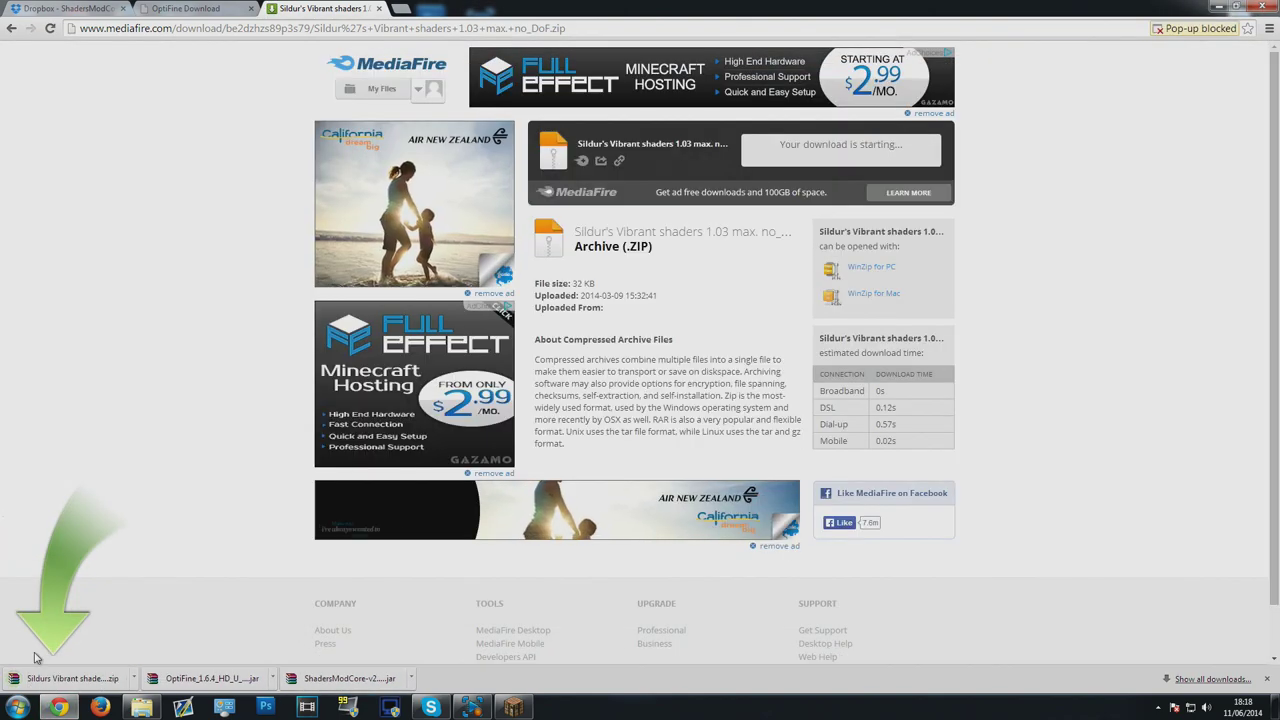
# Step: Restore the browser to a smaller window, move the downloaded Sildurs Vibrant shaders zip to the desktop, and close the browser
pyautogui.doubleClick(660, 7)
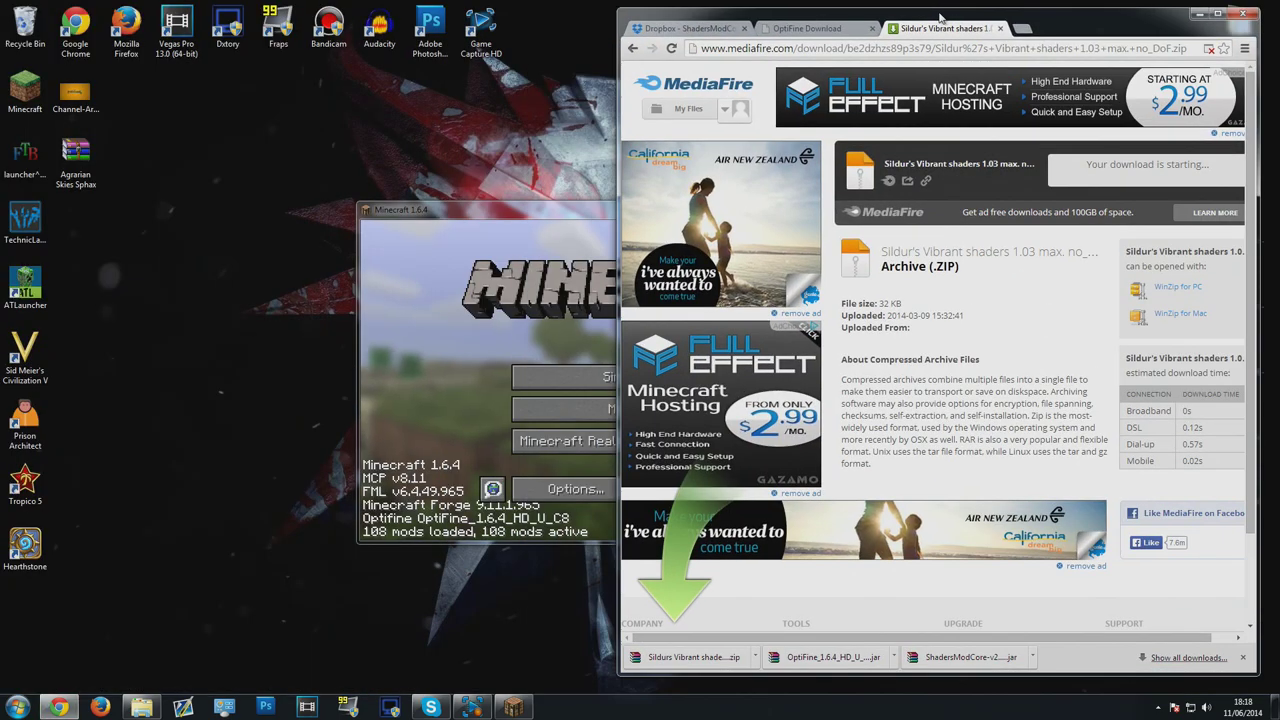
pyautogui.moveTo(693, 657); pyautogui.dragTo(304, 578)
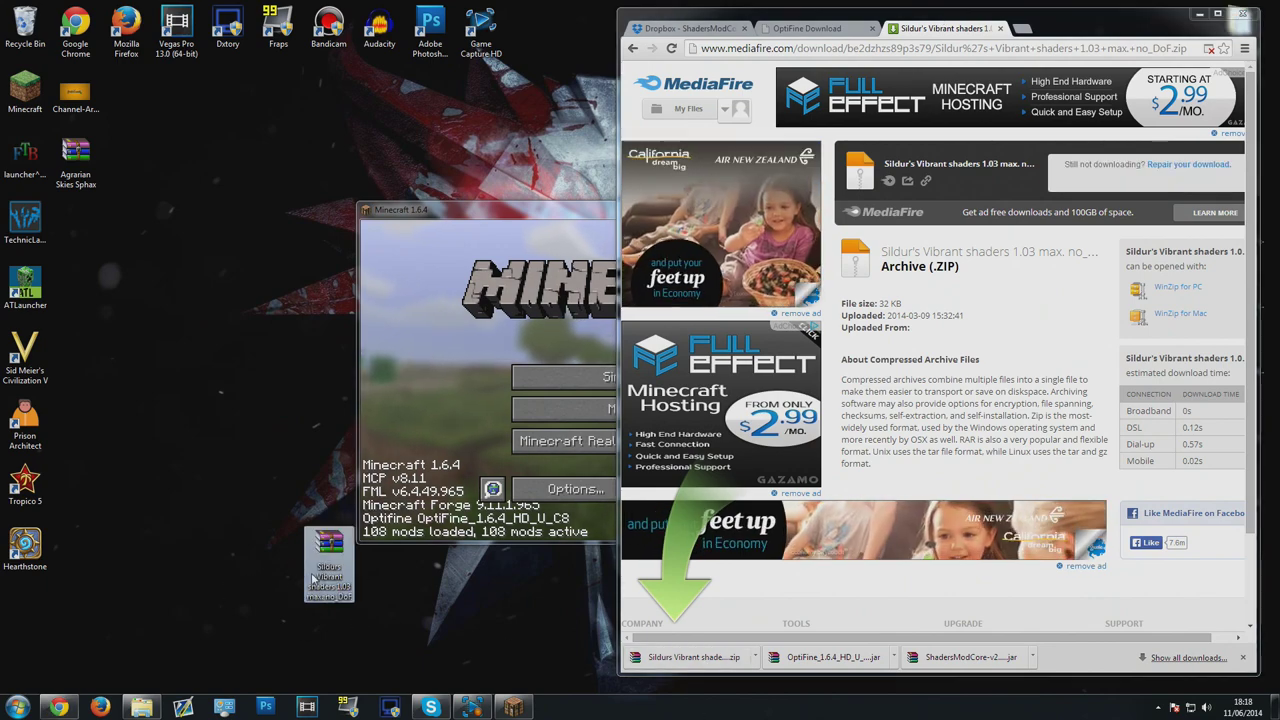
pyautogui.click(1243, 14)
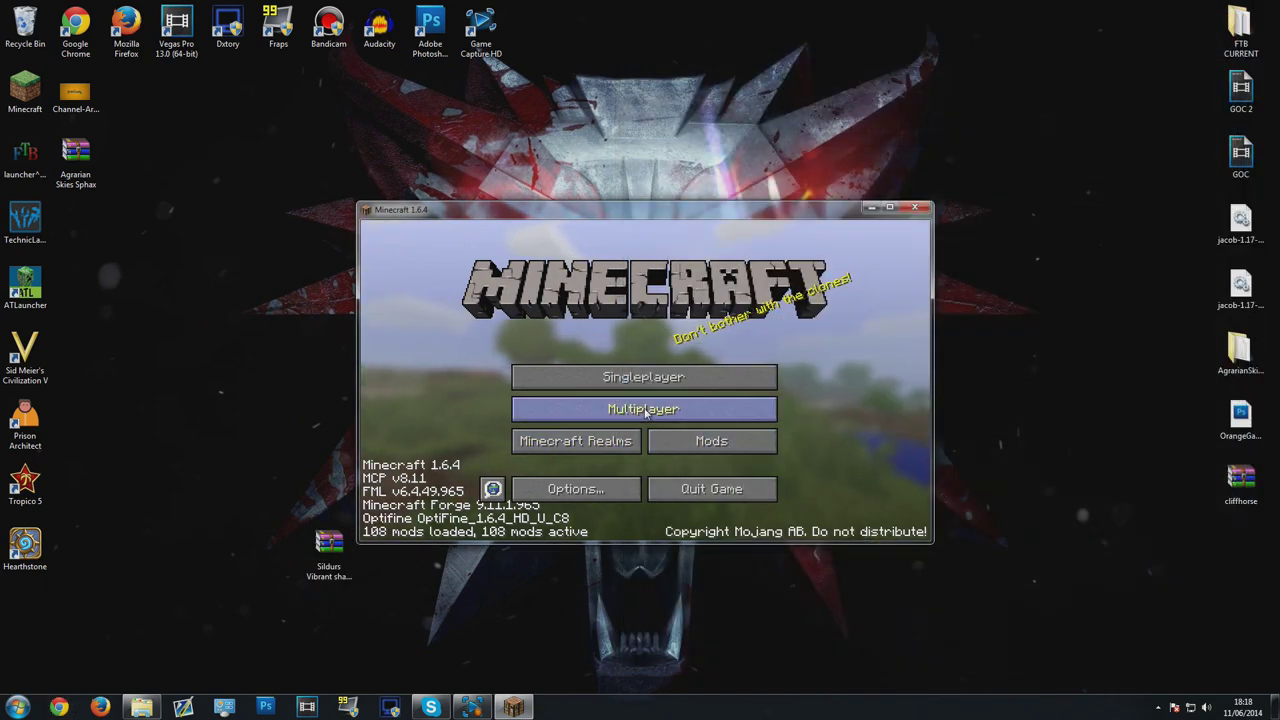
# Step: Open Minecraft's shader options and go to the shaderpacks folder inside the AgrarianSkiesHQ minecraft folder
pyautogui.click(585, 489)
pyautogui.click(603, 440)
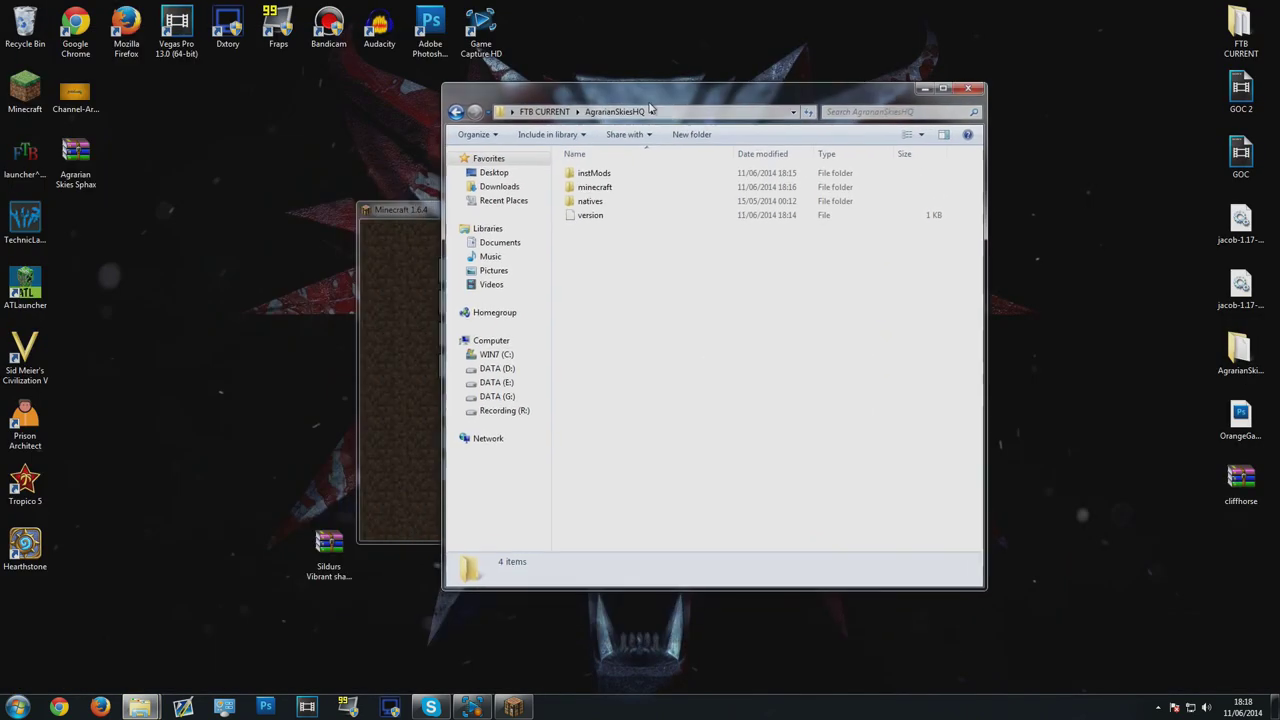
pyautogui.doubleClick(595, 187)
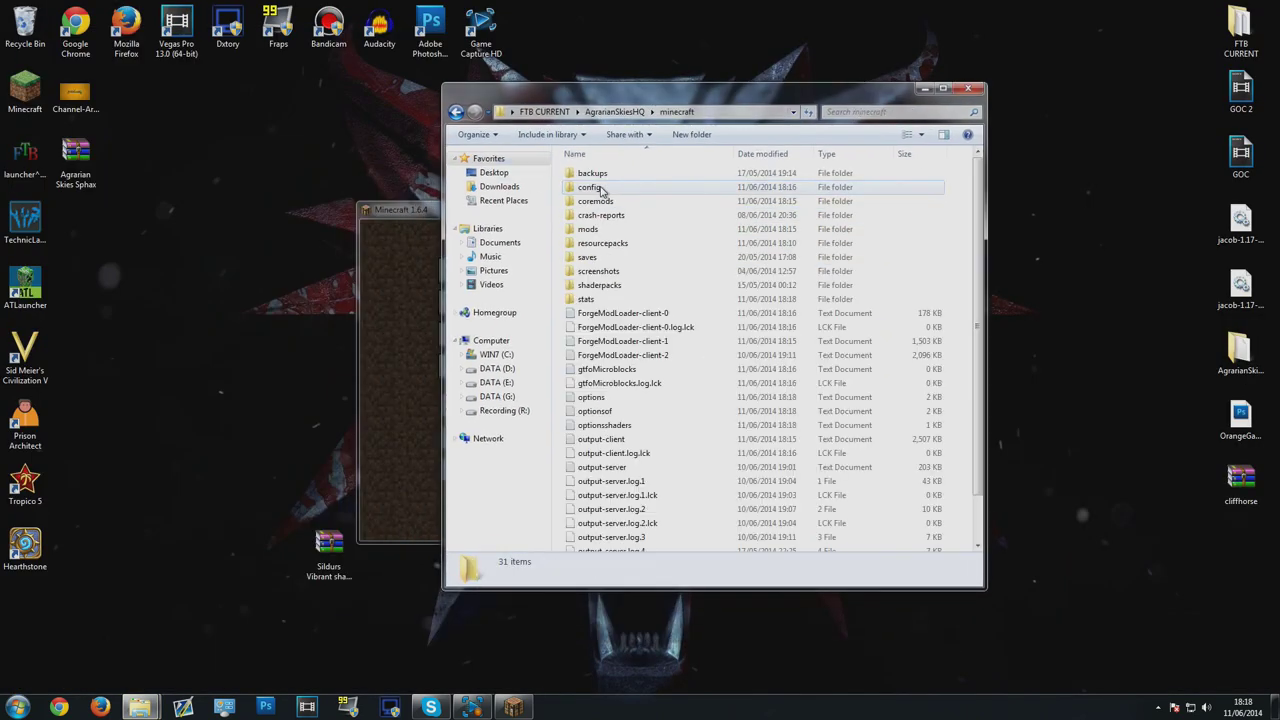
pyautogui.doubleClick(585, 287)
# Step: Delete all existing packs in the shaderpacks folder and move the Sildurs Vibrant shaders zip from the desktop into it
pyautogui.moveTo(634, 371); pyautogui.dragTo(652, 131)
pyautogui.press('Delete')
pyautogui.press('Return')
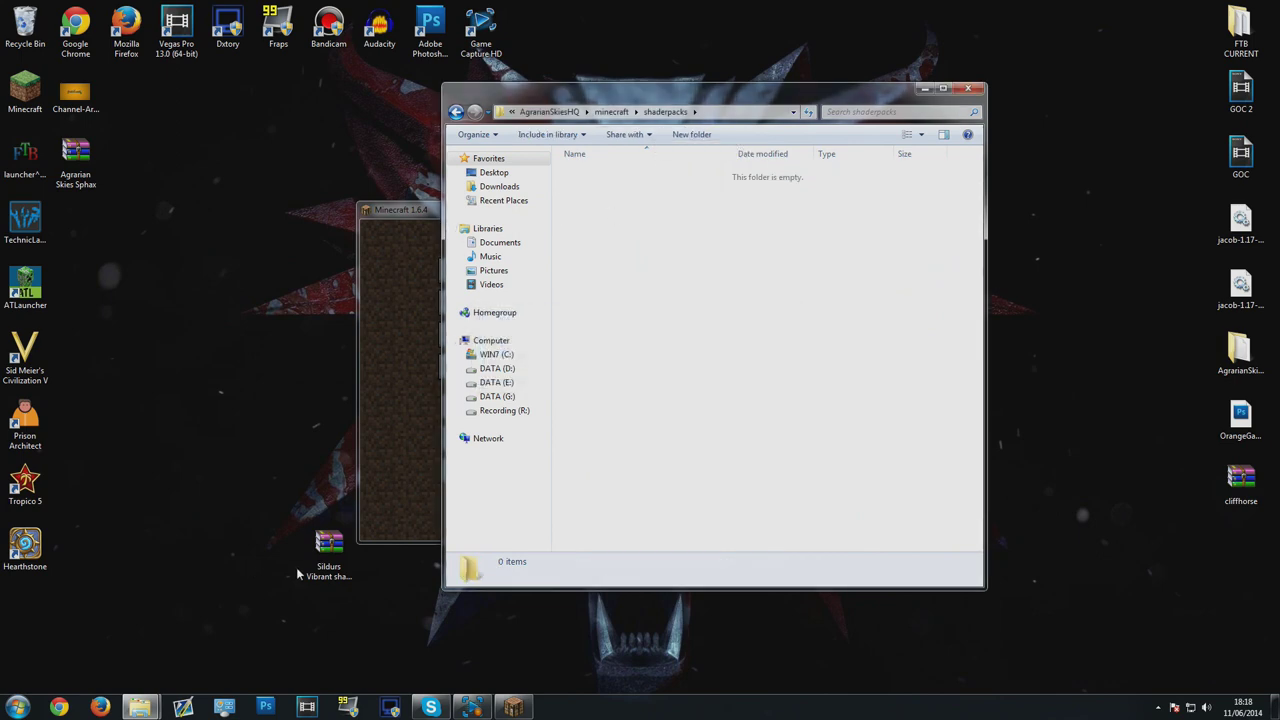
pyautogui.moveTo(309, 566); pyautogui.dragTo(667, 352)
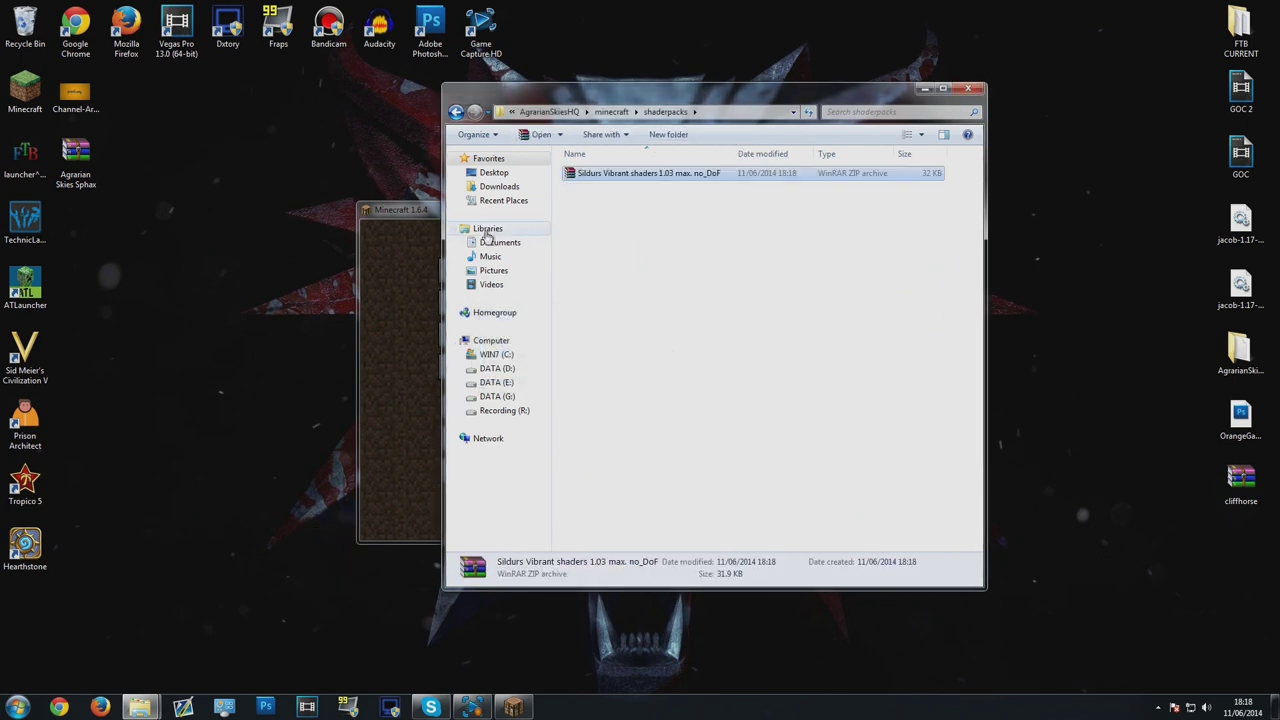
# Step: Open the Feed the Beast launcher, close the shaderpacks folder, and maximize the Minecraft window
pyautogui.doubleClick(26, 178)
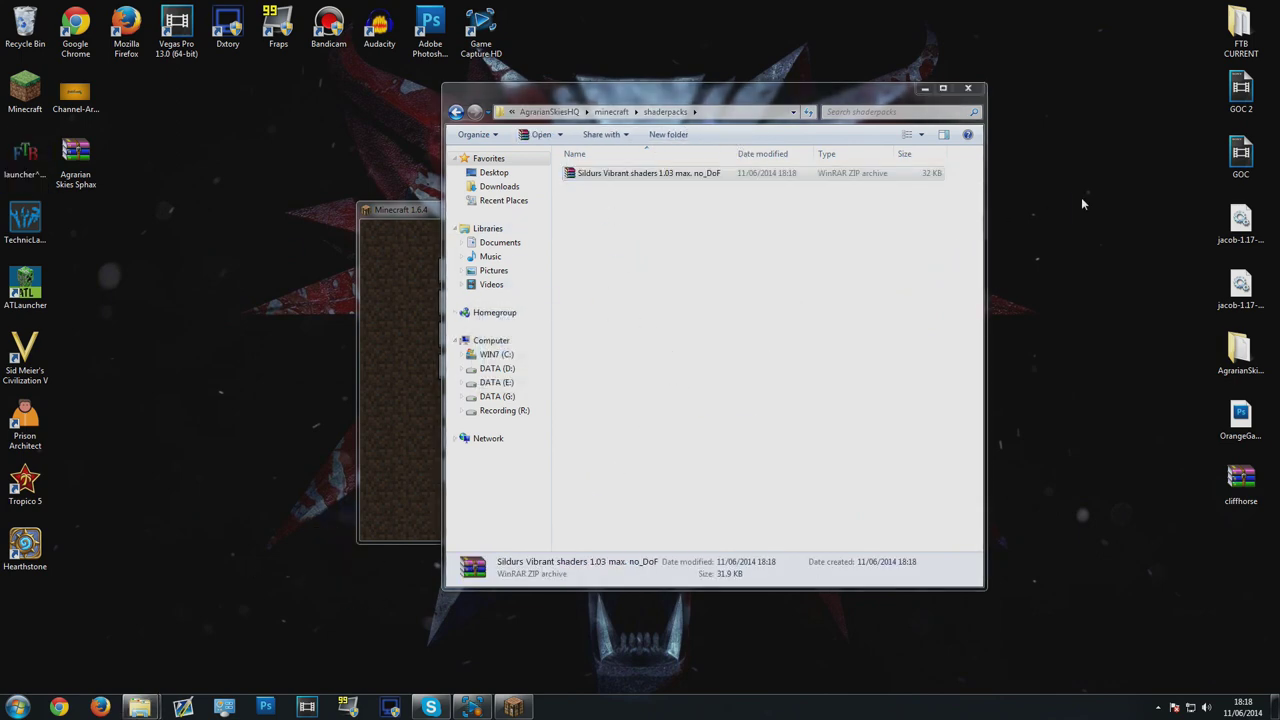
pyautogui.click(968, 89)
pyautogui.click(615, 85)
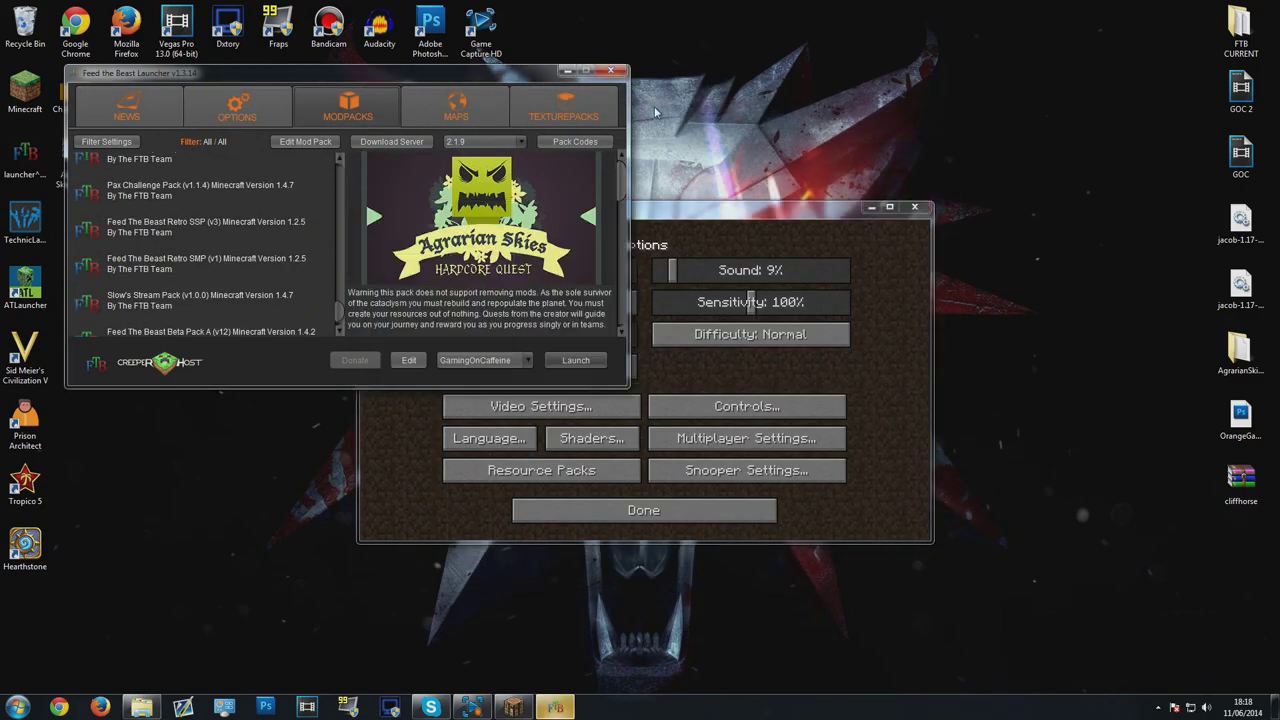
pyautogui.doubleClick(817, 212)
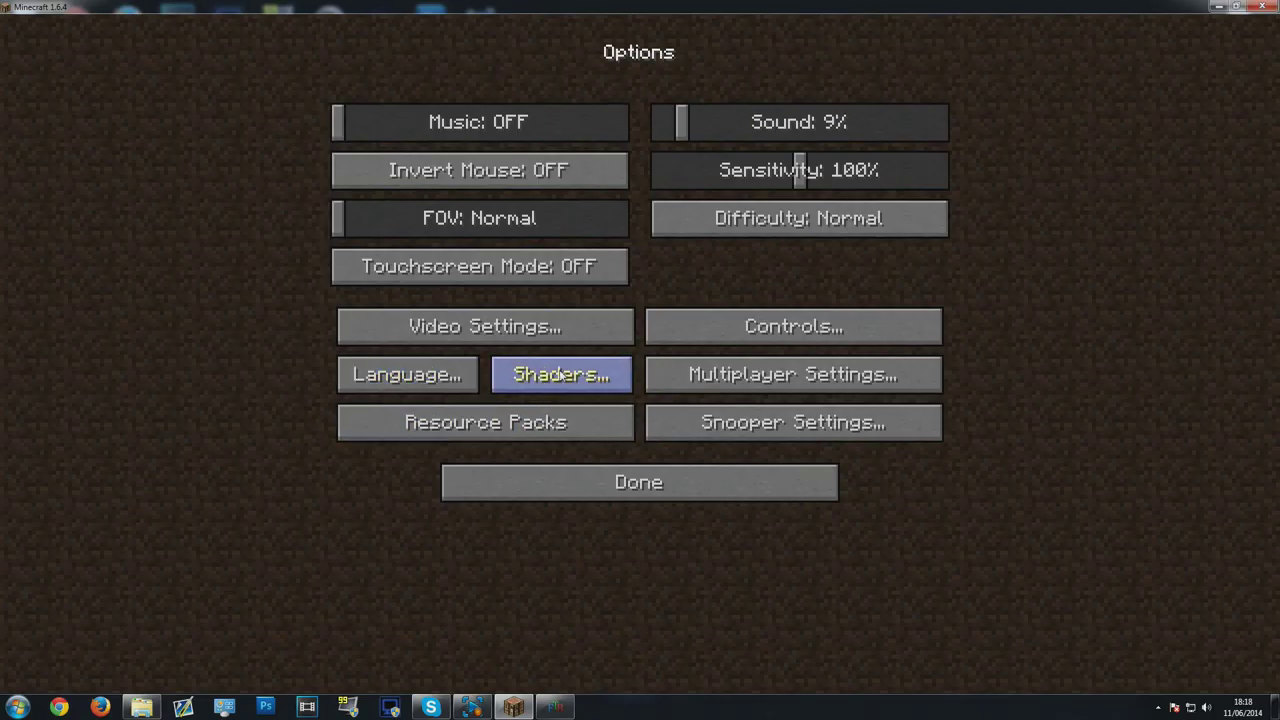
# Step: Select the Sildurs Vibrant shaders 1.03 max. no_DoF pack in Minecraft's shader options and return to the options screen
pyautogui.click(561, 374)
pyautogui.click(426, 348)
pyautogui.click(1016, 665)
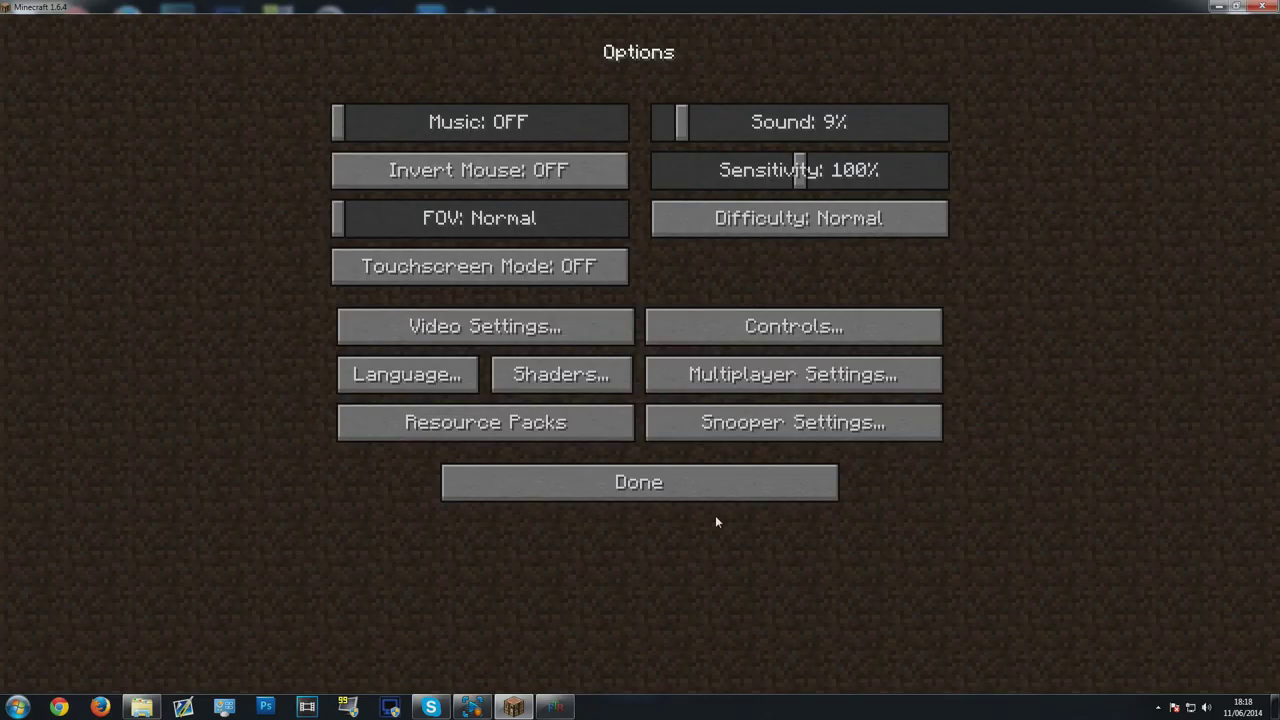
# Step: Leave the options and load the first single-player world, choosing to continue despite the mismatched IDs
pyautogui.click(700, 478)
pyautogui.click(640, 297)
pyautogui.doubleClick(647, 125)
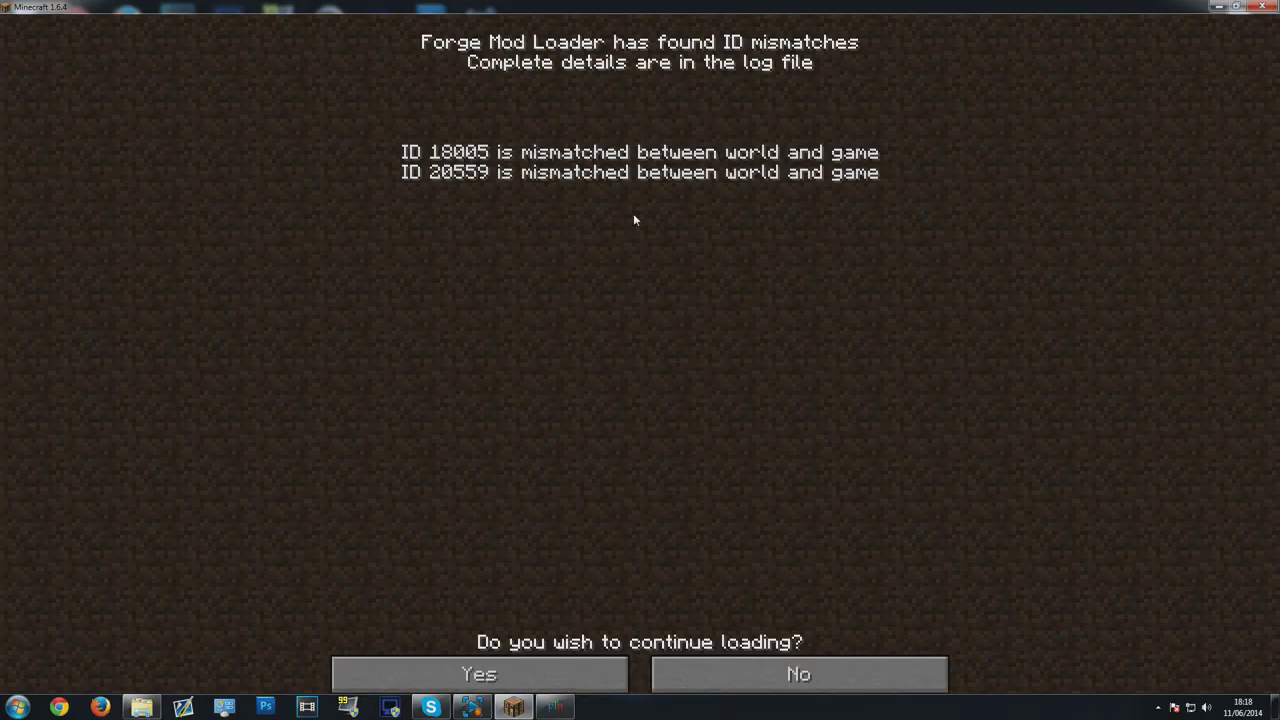
pyautogui.click(551, 673)
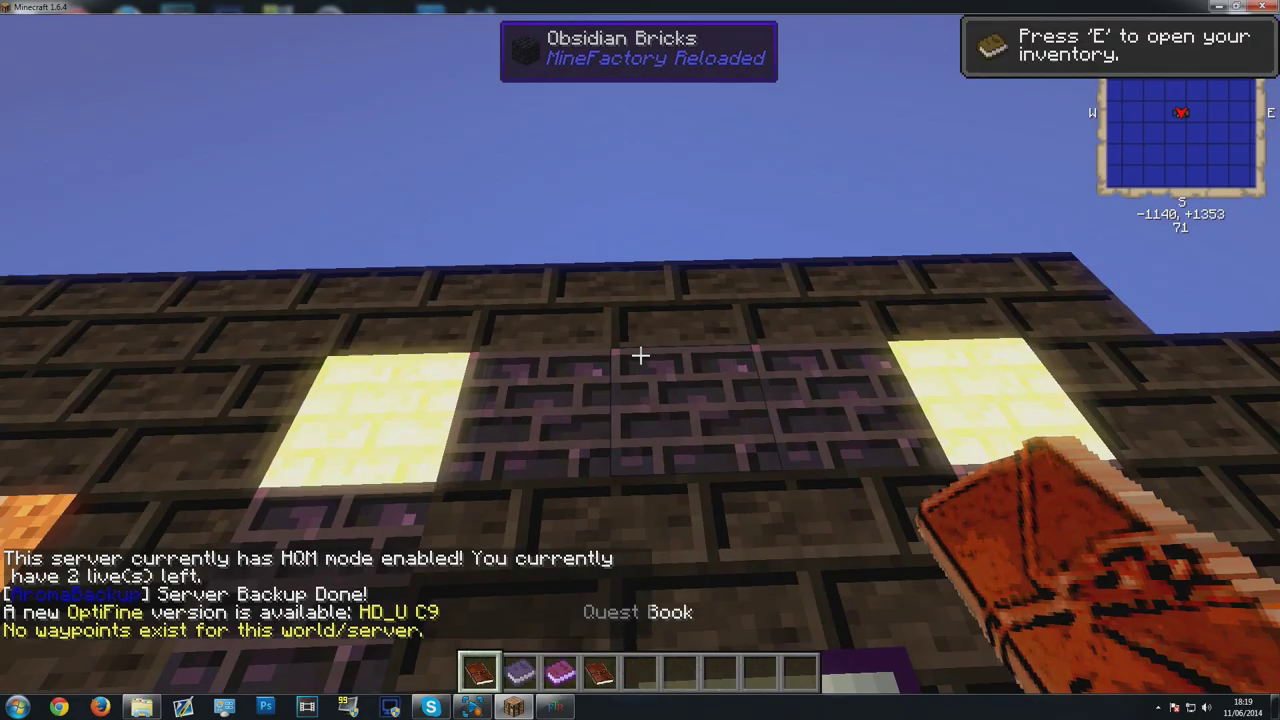
# Step: Walk and jump around the platform to examine how the blocks, lights and sky look with the shaders
pyautogui.press('w')
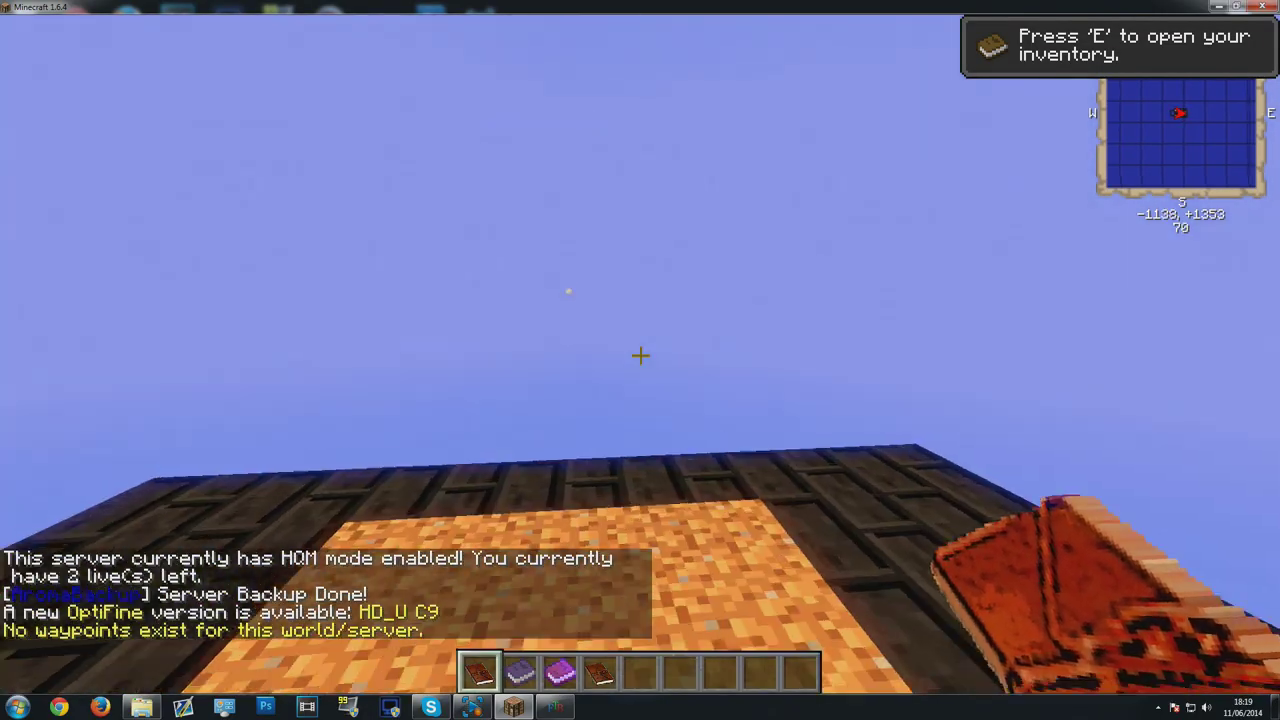
pyautogui.press('ctrl')
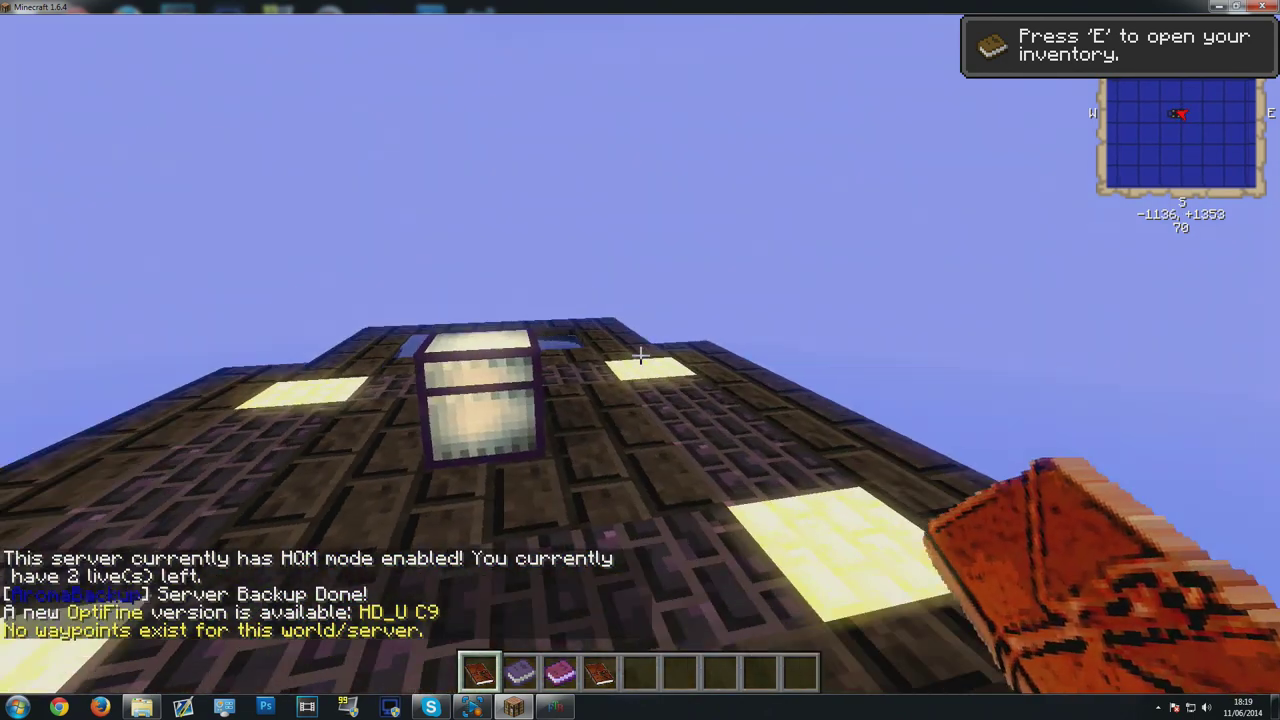
pyautogui.press('w')
pyautogui.press('space')
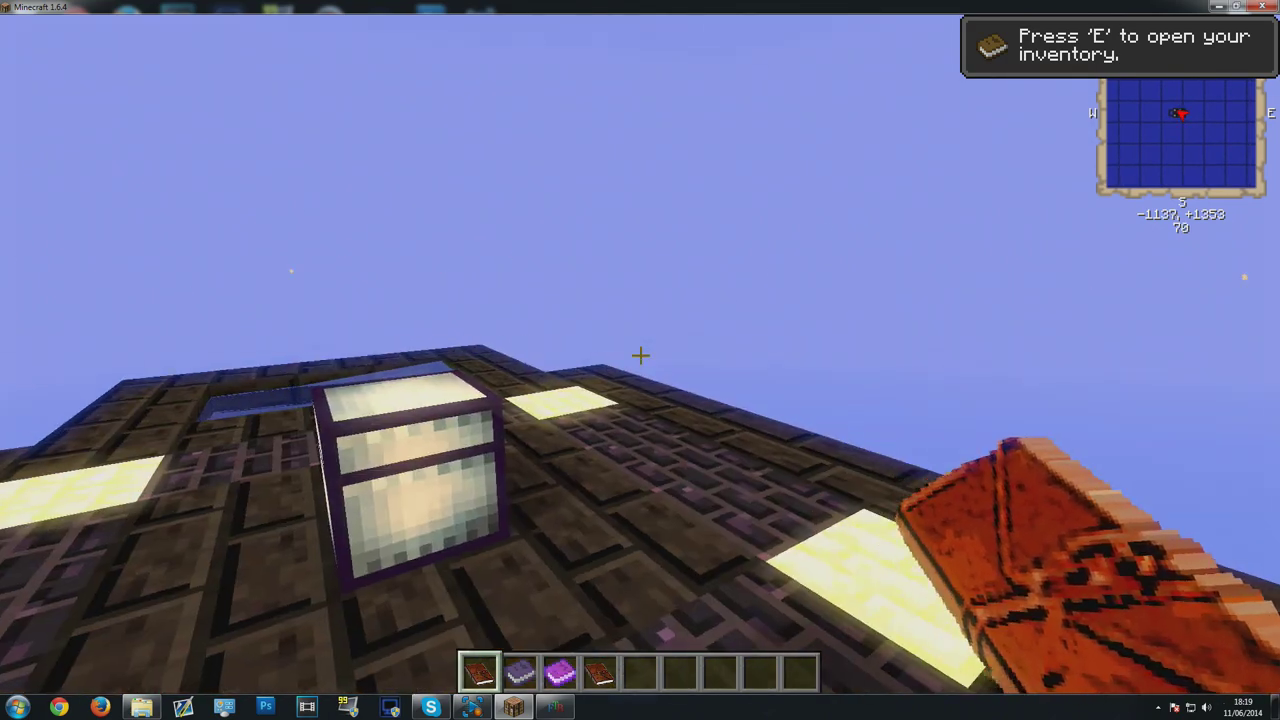
pyautogui.press('w')
pyautogui.press('a')
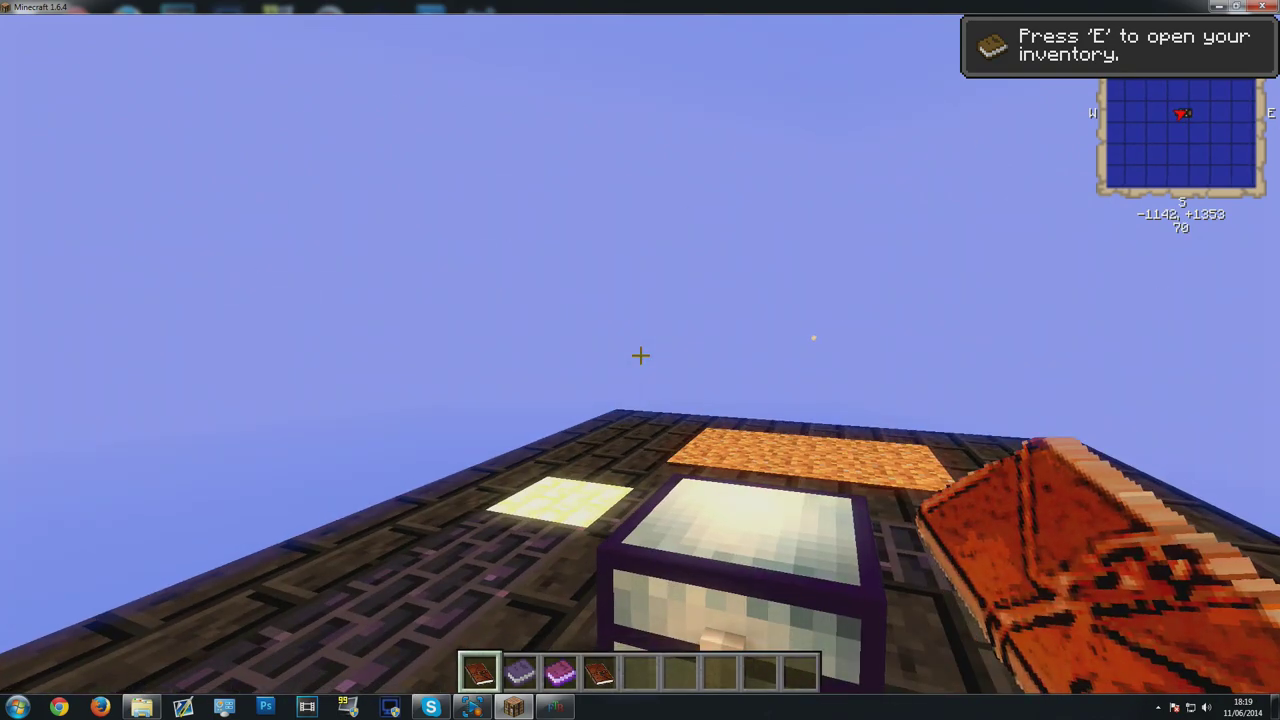
pyautogui.press('w')
pyautogui.press('space')
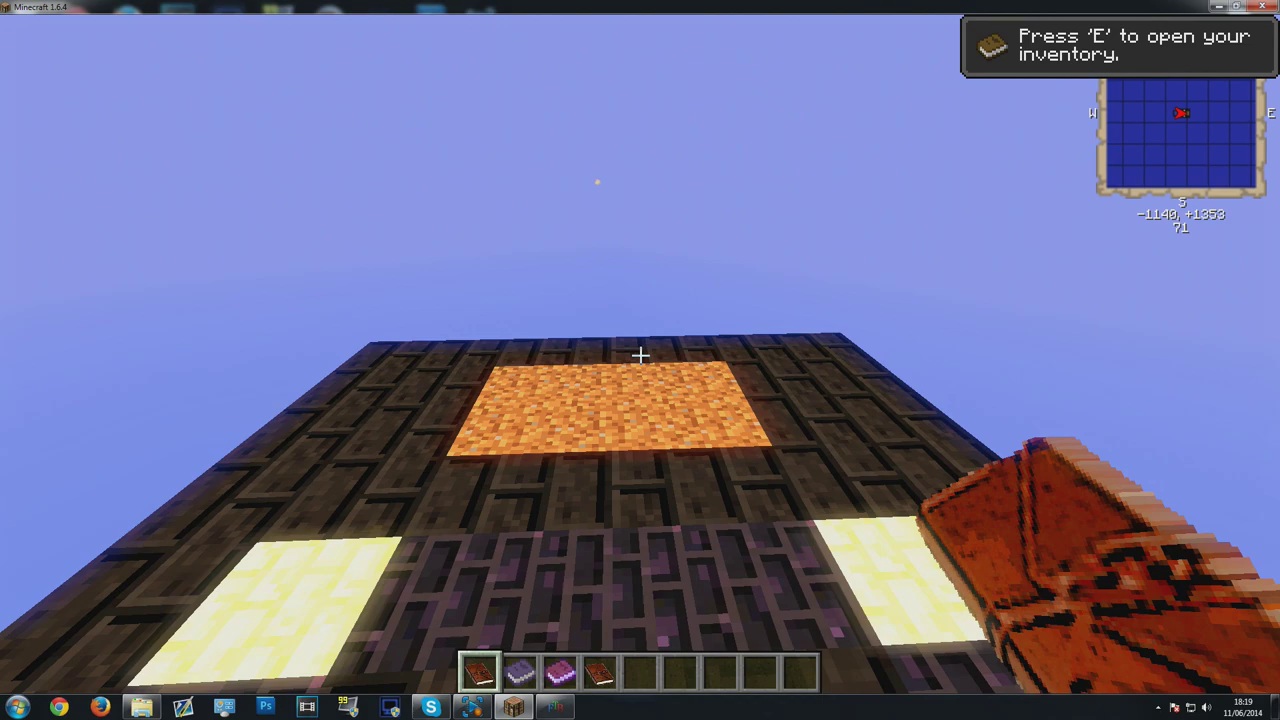
# Step: Show the debug overlay in the world to check the frame rate with the shaders
pyautogui.press('F3')
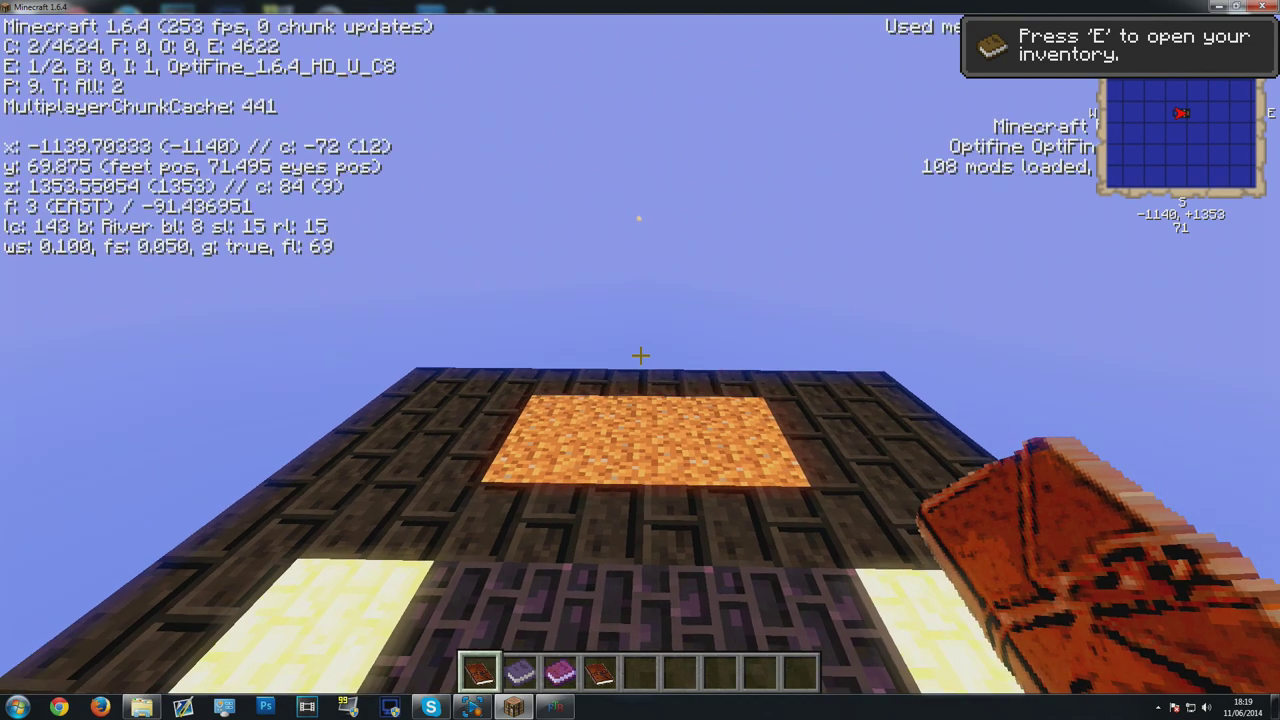
pyautogui.press('Escape')
# Step: Pause the game, view the video settings, and go back to the options screen
pyautogui.press('Escape')
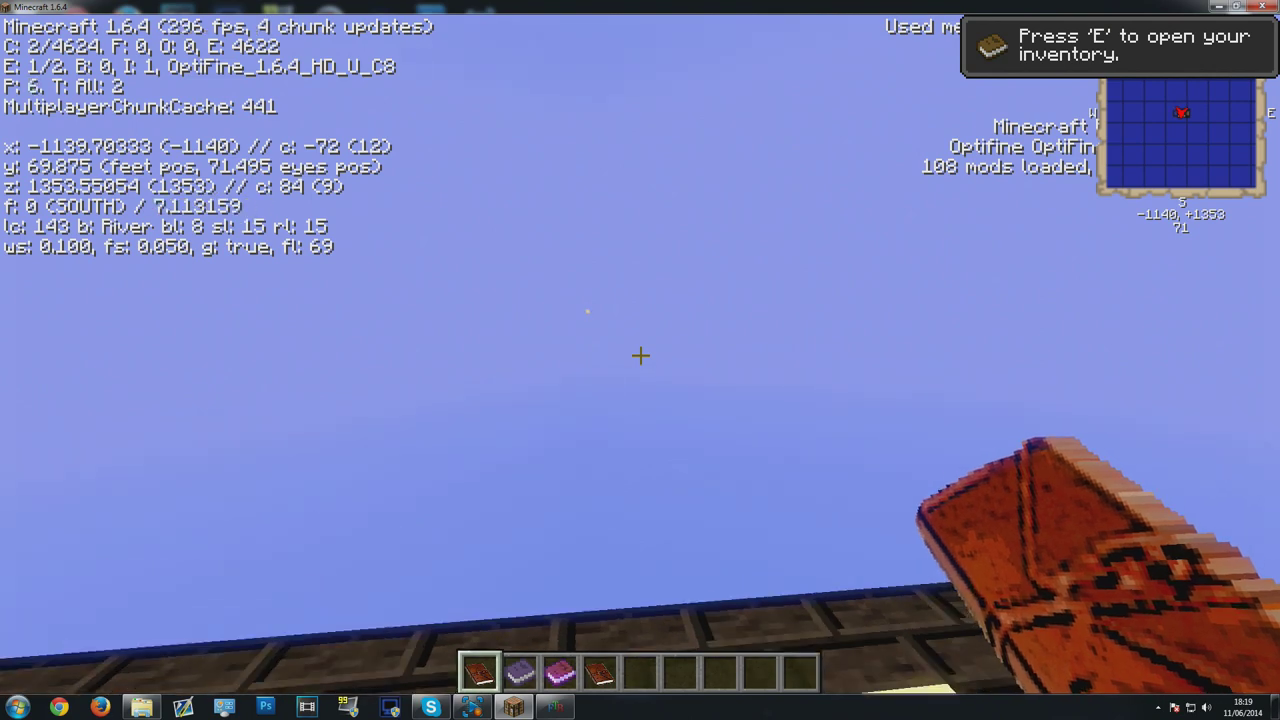
pyautogui.press('Escape')
pyautogui.click(540, 360)
pyautogui.click(566, 330)
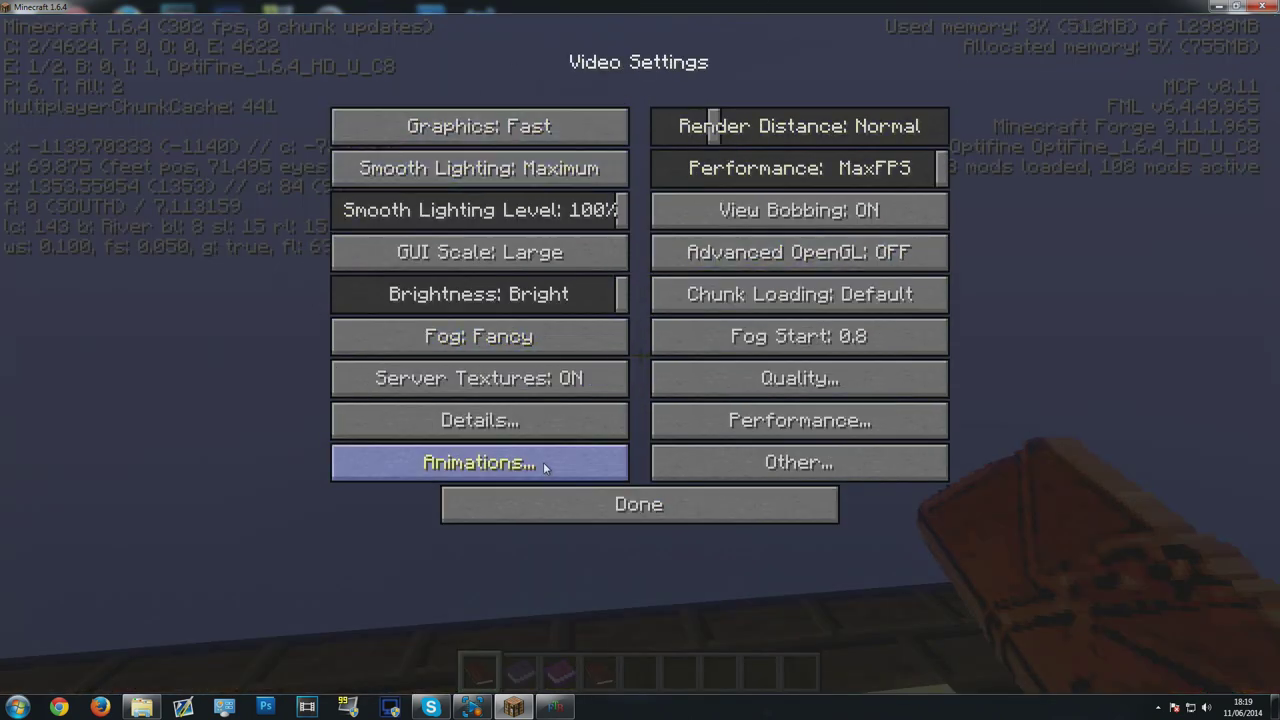
pyautogui.click(525, 500)
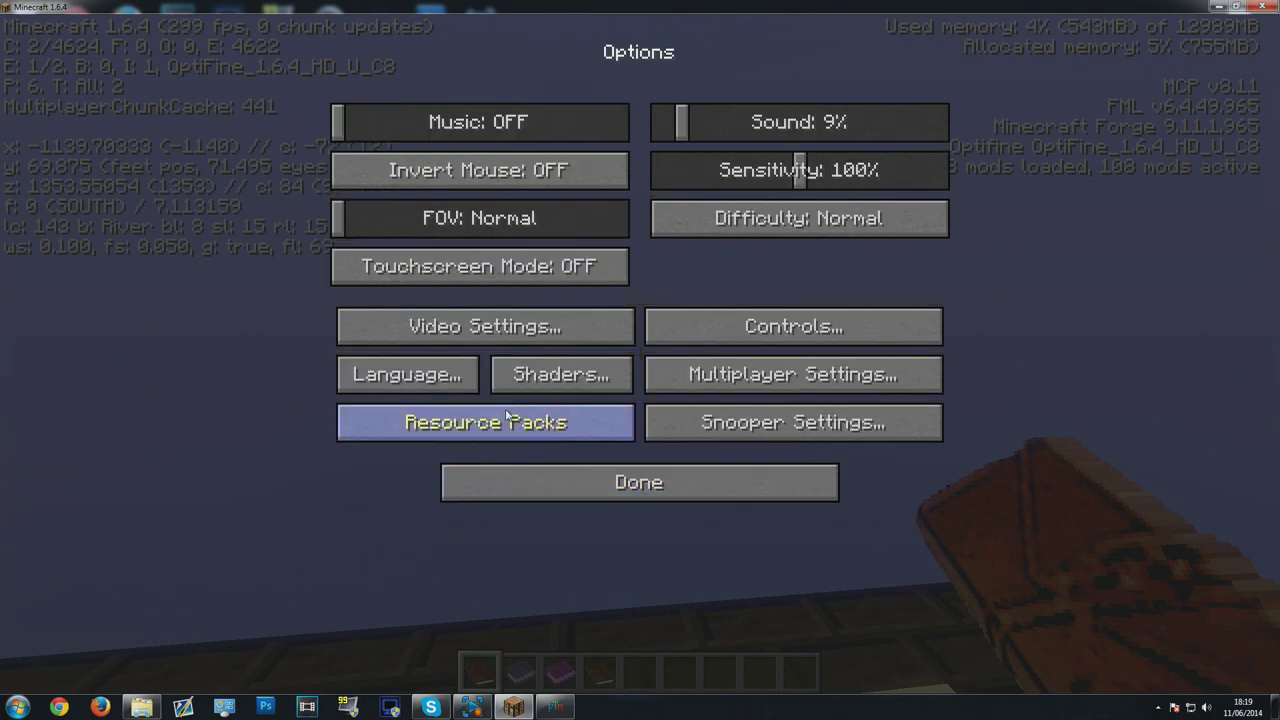
# Step: Turn off the shader pack in the shader options and return to the world to compare its look and frame rate
pyautogui.click(520, 375)
pyautogui.click(435, 288)
pyautogui.press('Escape')
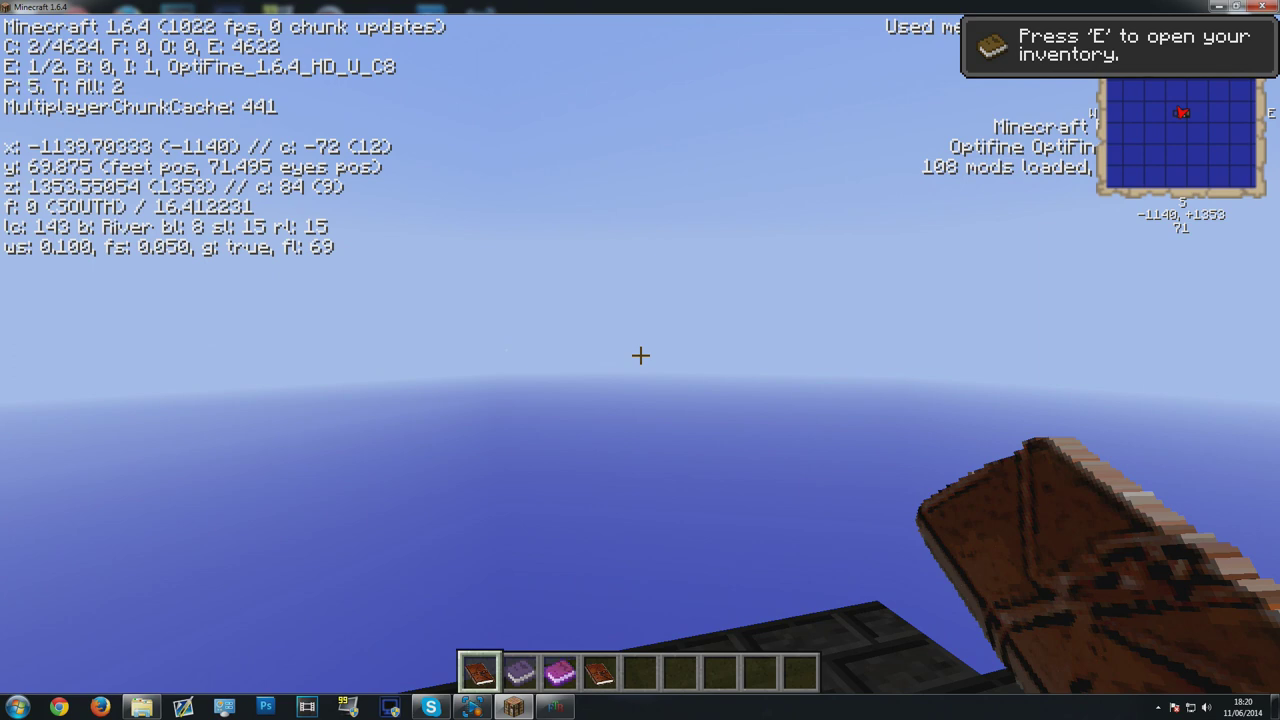
pyautogui.press('Escape')
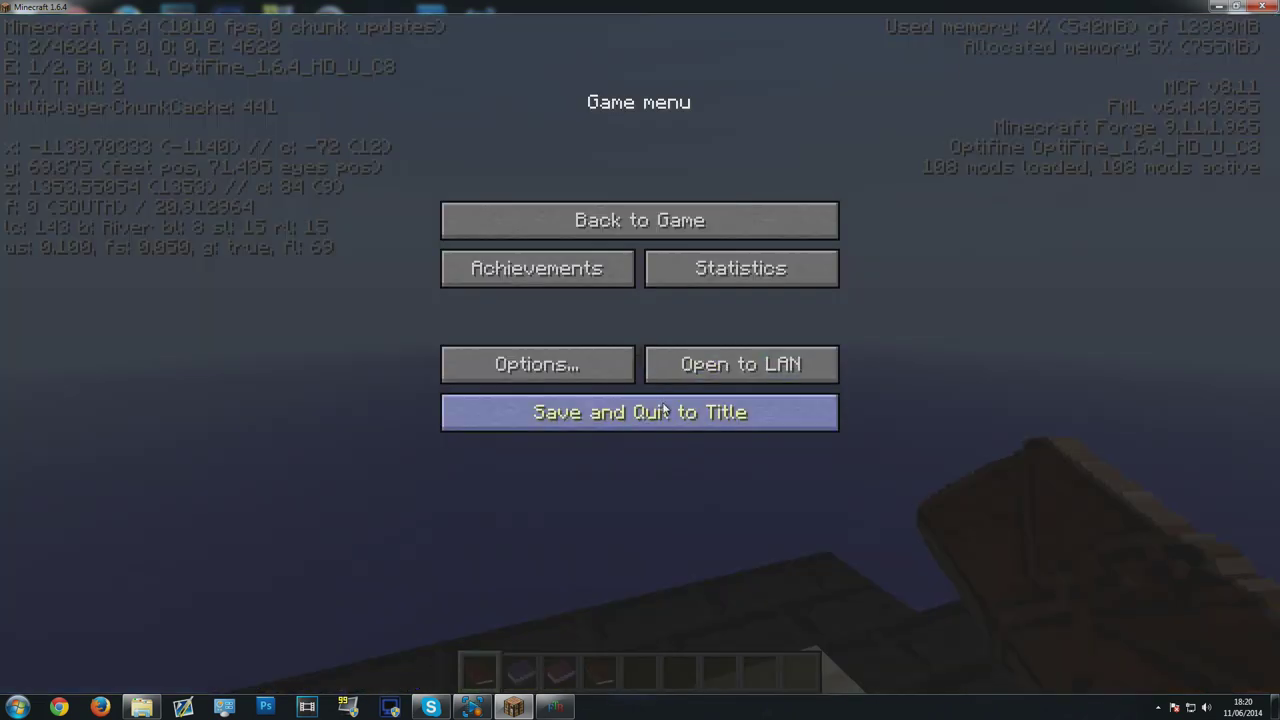
pyautogui.press('Escape')
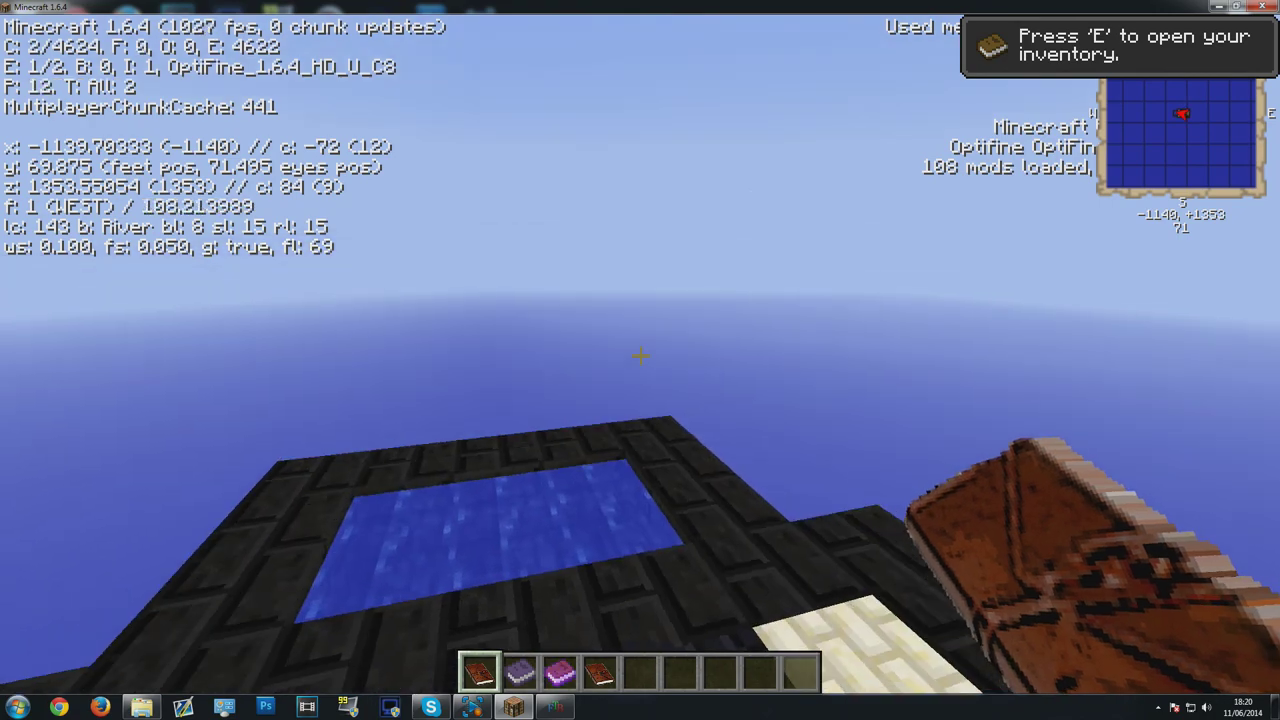
# Step: Walk and jump around the platform to examine the water, blocks and frame rate without shaders
pyautogui.press('w')
pyautogui.press('w')
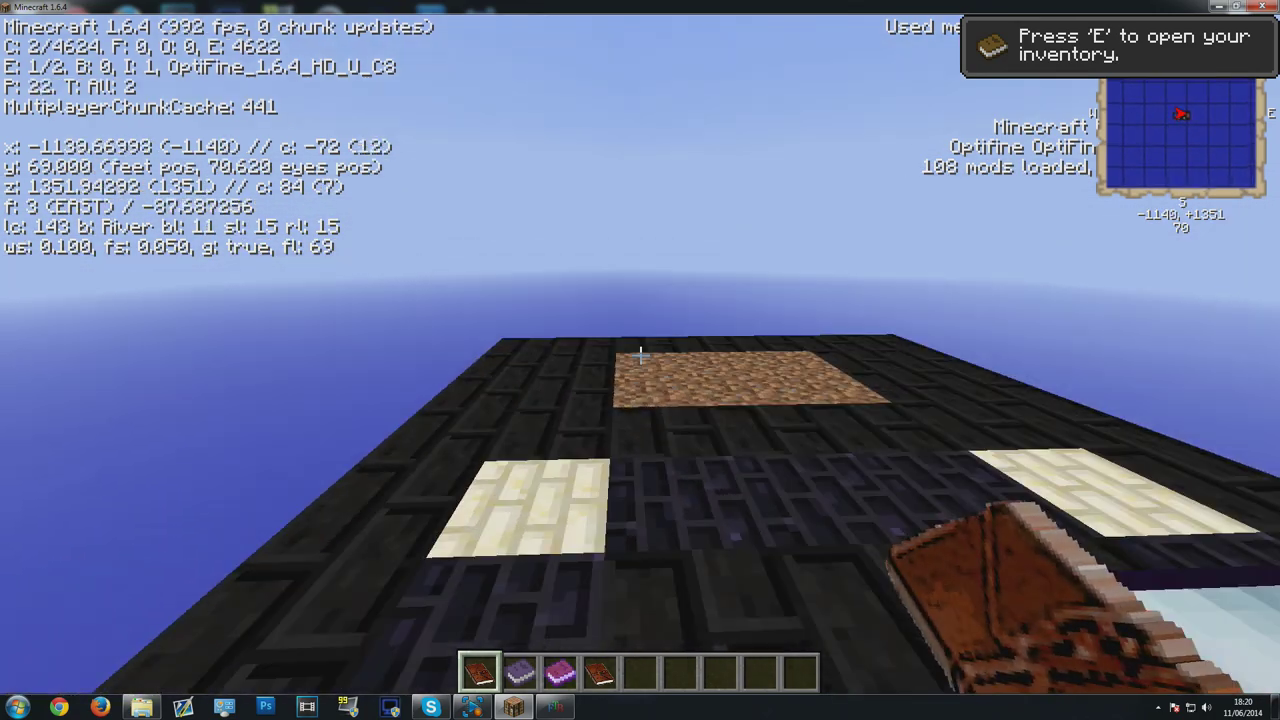
pyautogui.press('w')
pyautogui.press('space')
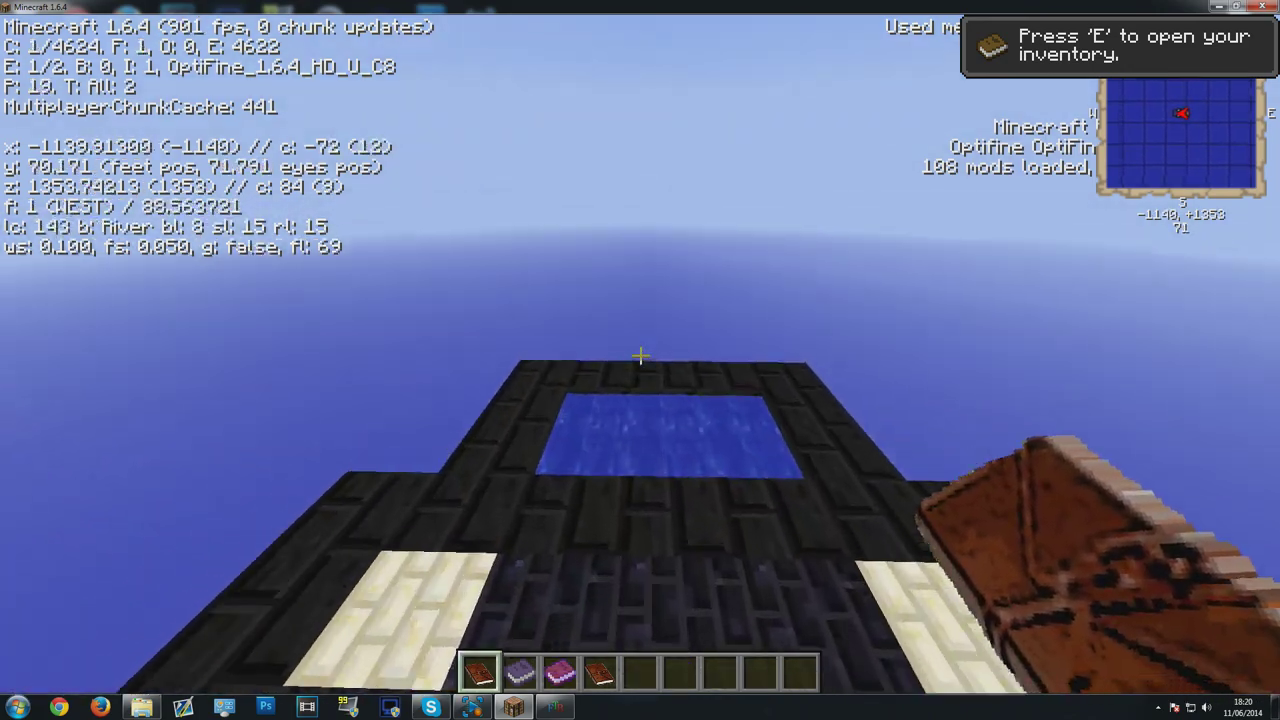
pyautogui.press('w')
pyautogui.press('space')
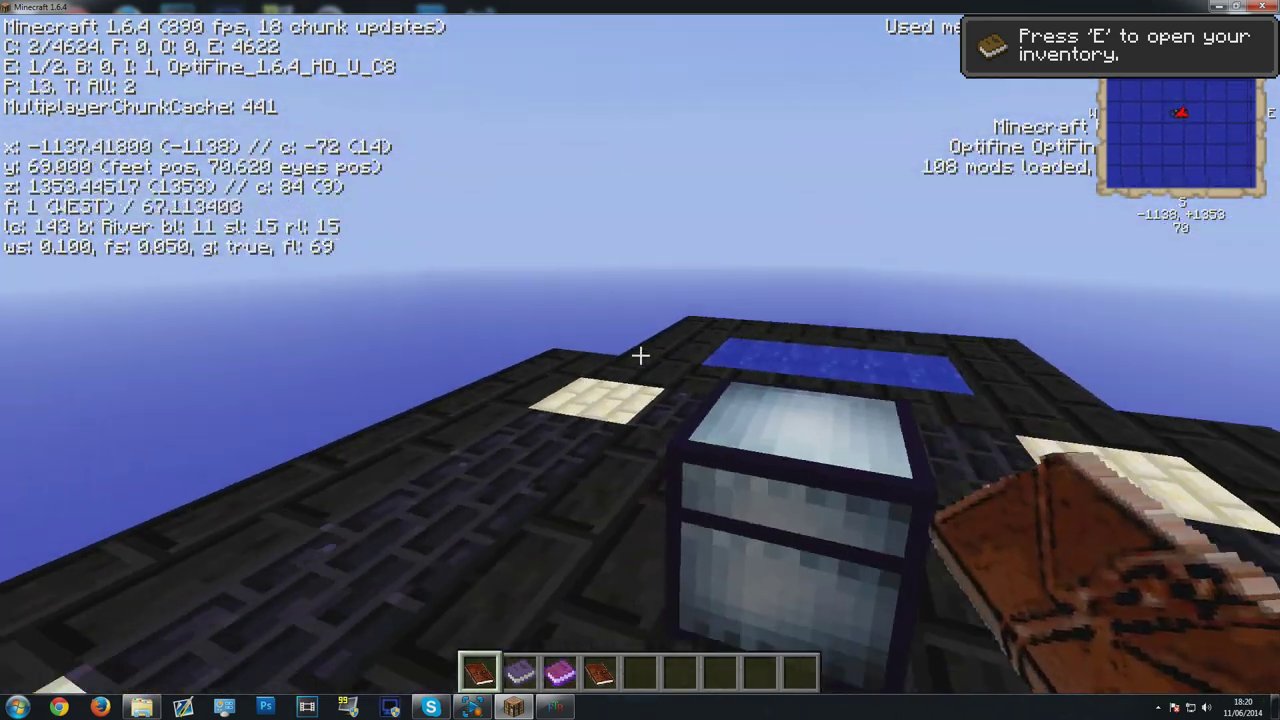
# Step: Select the Sildurs Vibrant shaders 1.03 max. no_DoF.zip pack in the shader options and return to the world
pyautogui.press('Escape')
pyautogui.click(540, 364)
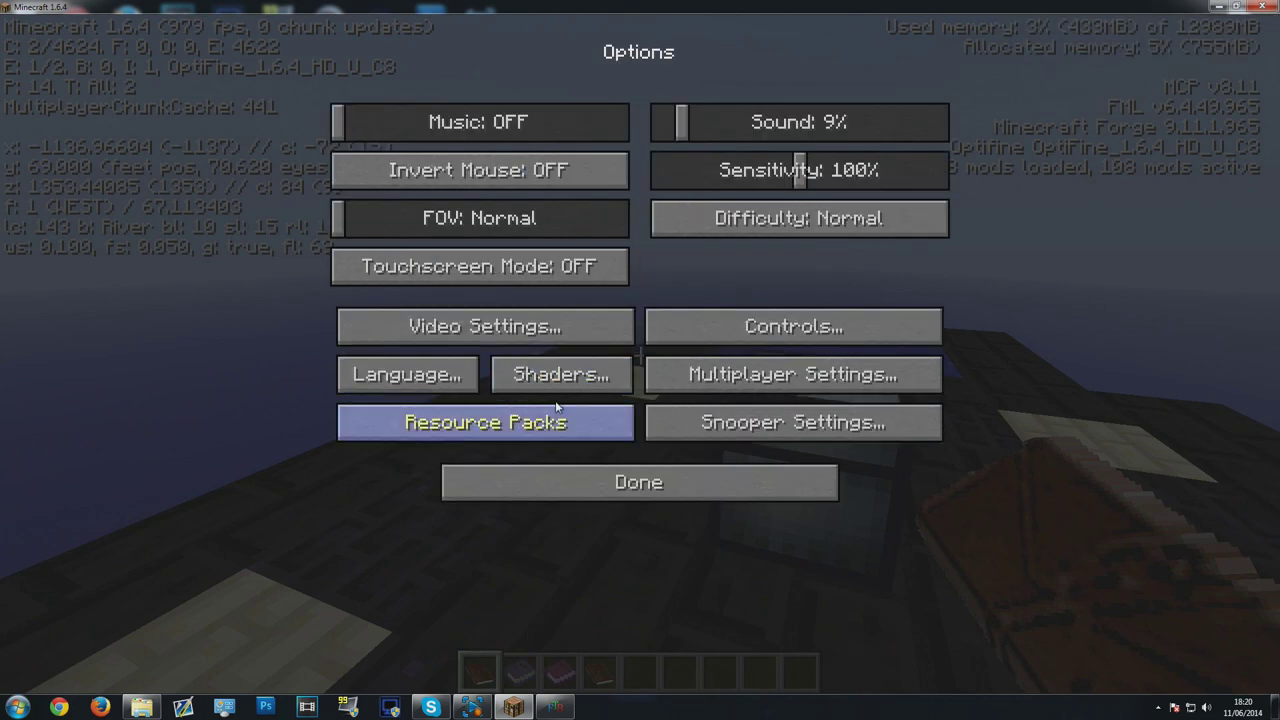
pyautogui.click(560, 372)
pyautogui.click(409, 345)
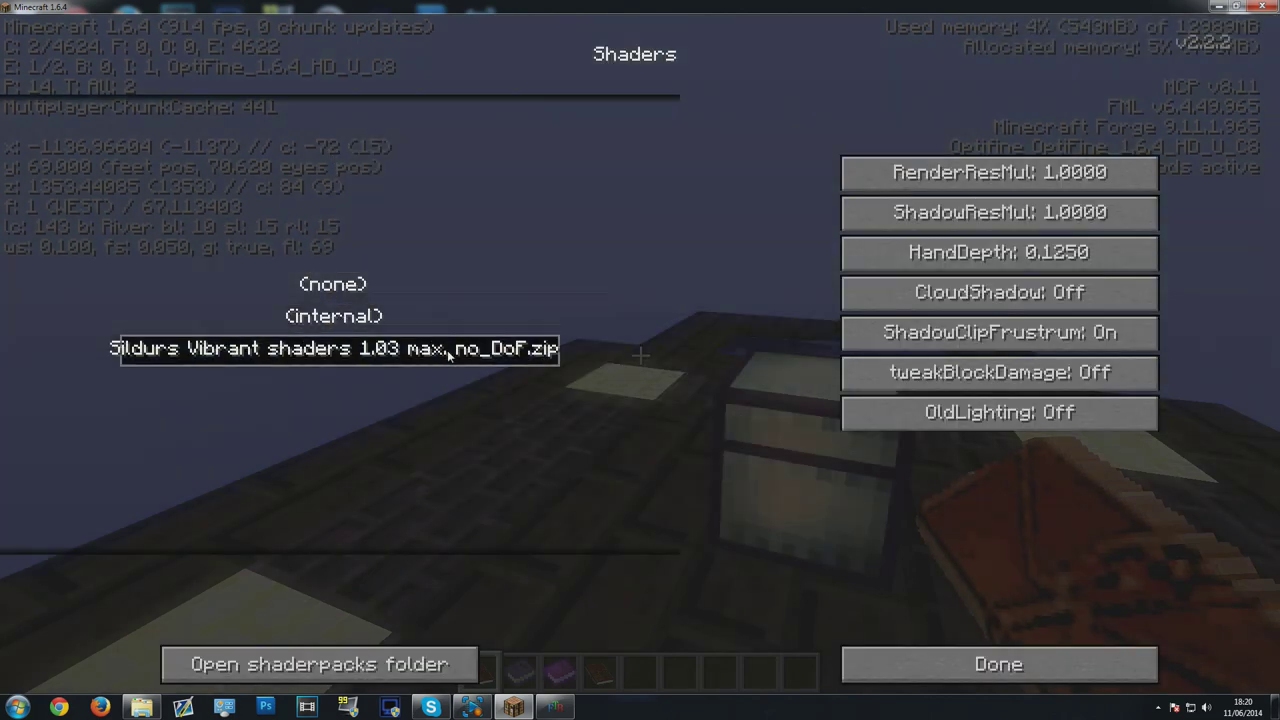
pyautogui.click(918, 662)
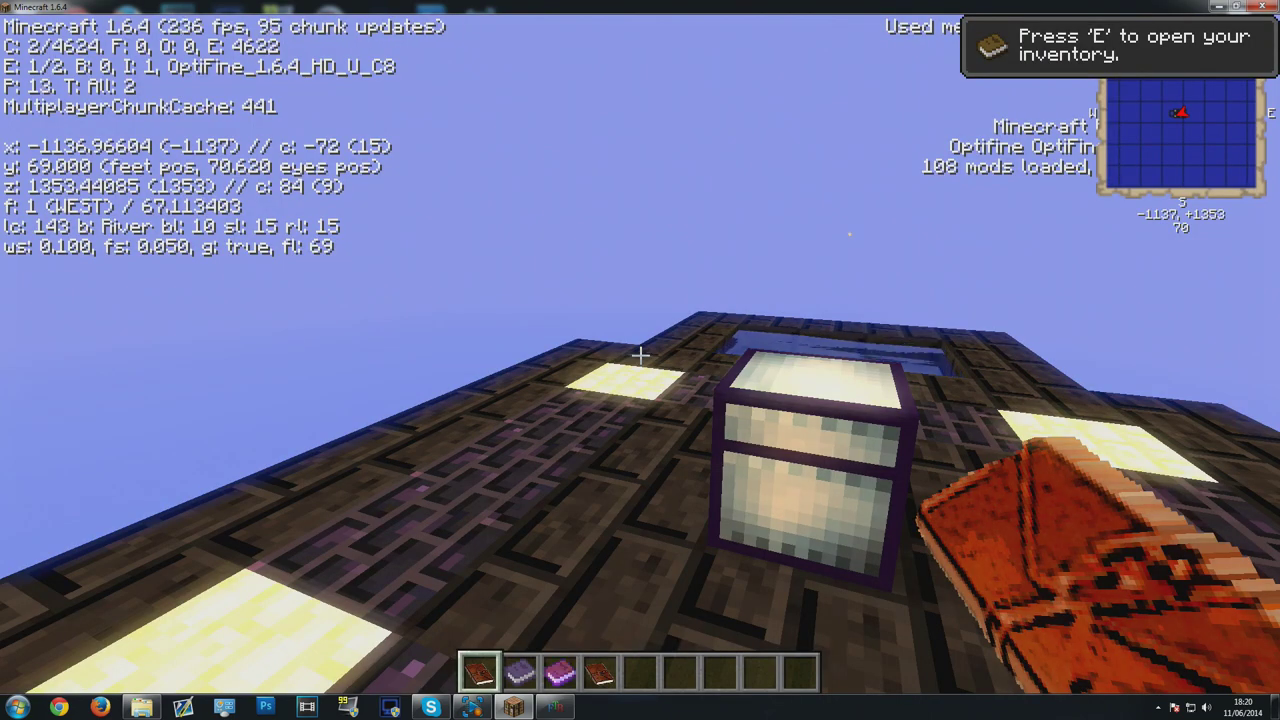
# Step: Move around the platform to compare the lights, water and frame rate with the Sildur's shaders enabled
pyautogui.press('w')
pyautogui.press('space')
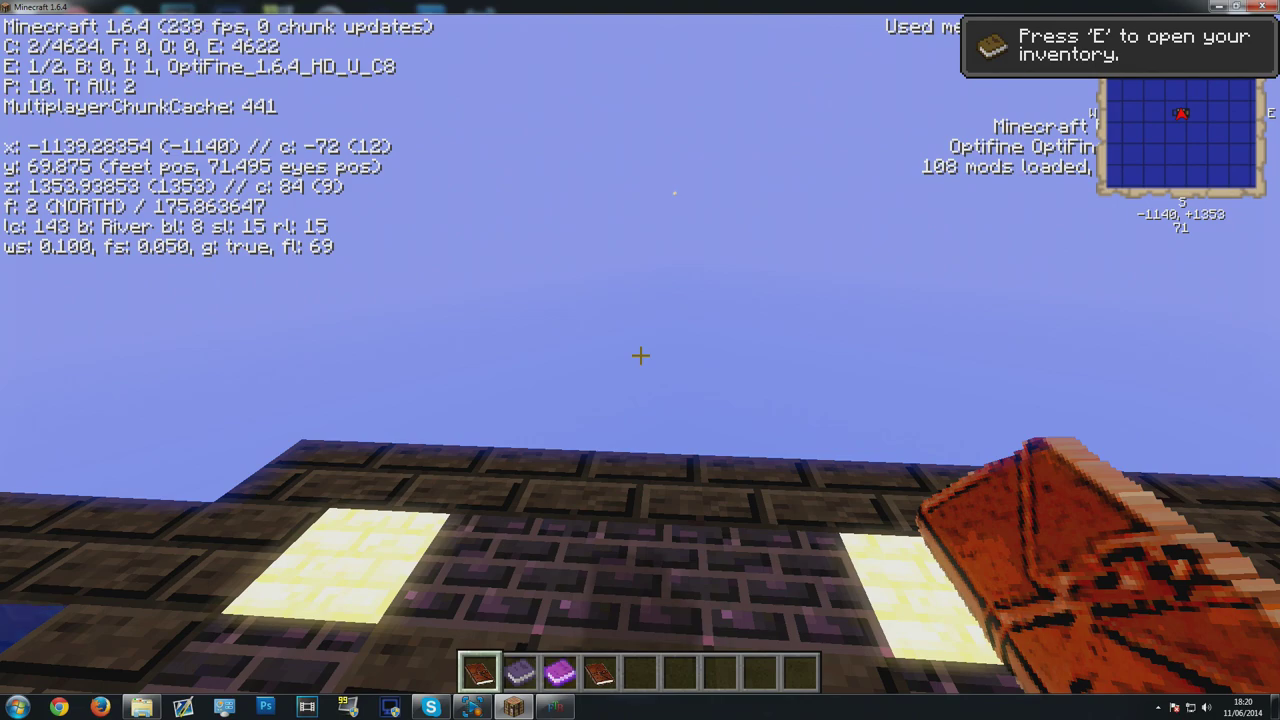
pyautogui.press('s')
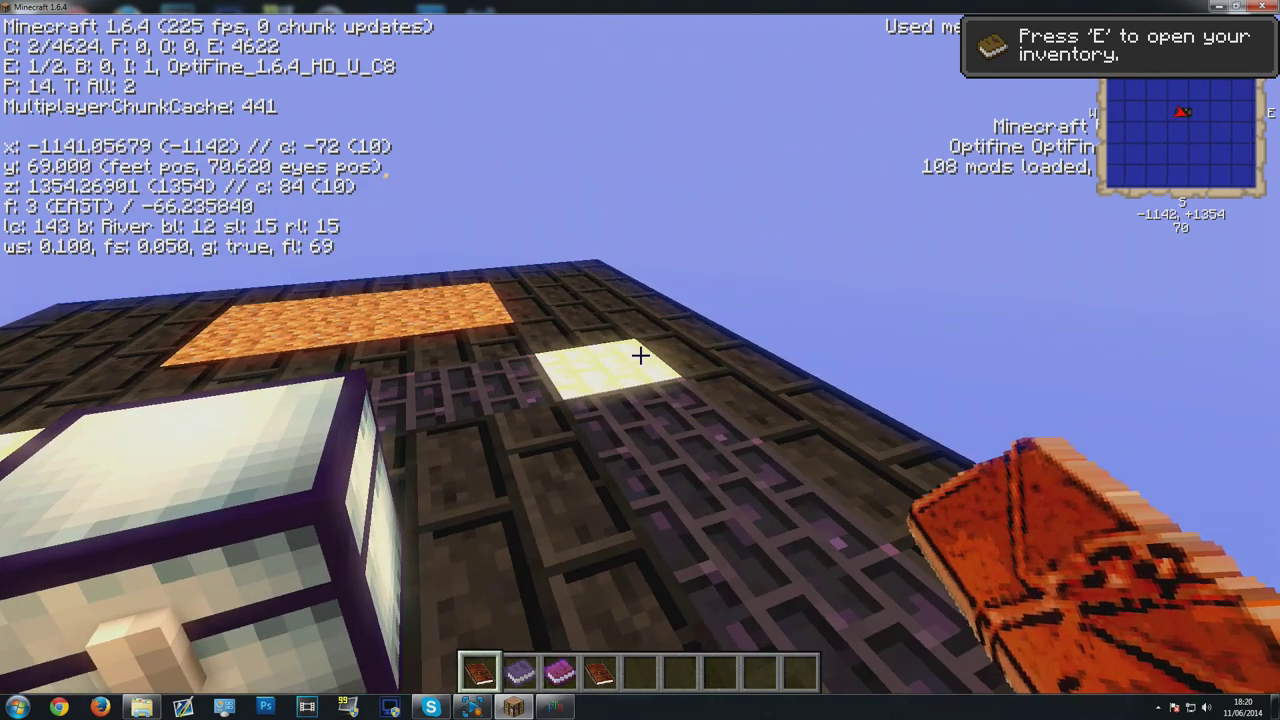
pyautogui.press('w')
pyautogui.moveTo(640, 355)
pyautogui.press('w')
pyautogui.press('space')
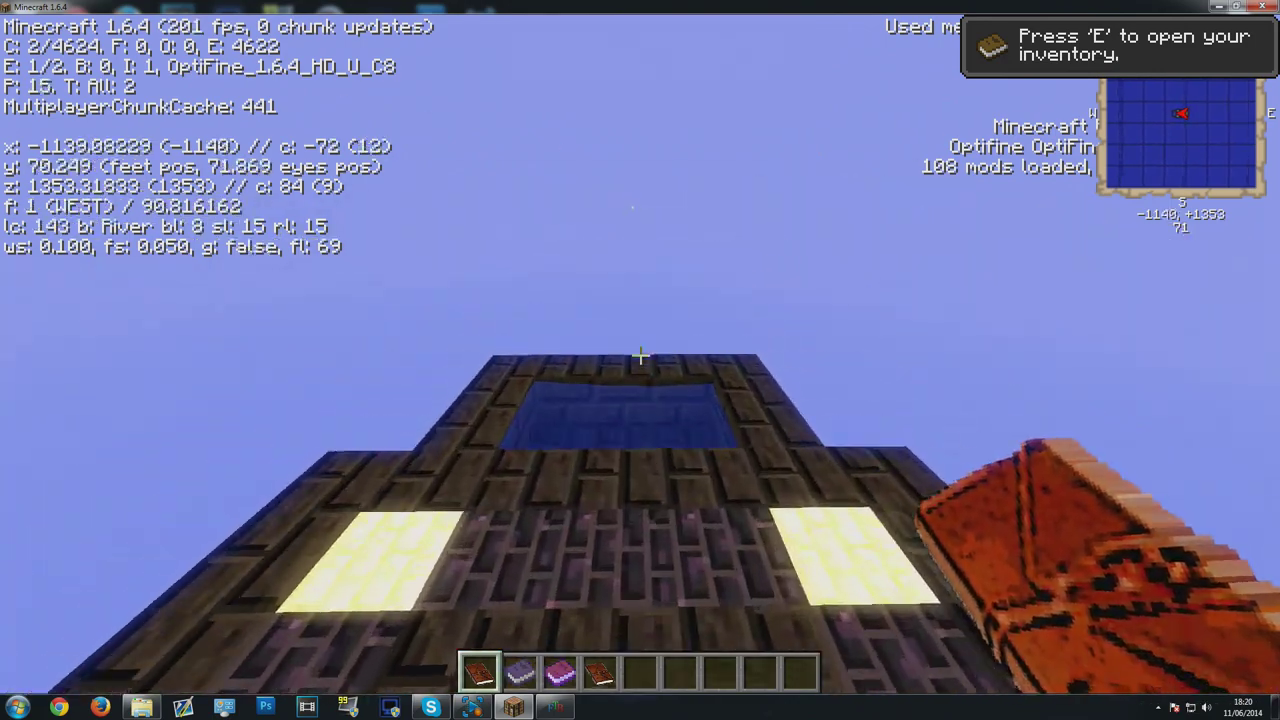
pyautogui.press('space')
pyautogui.press('a')
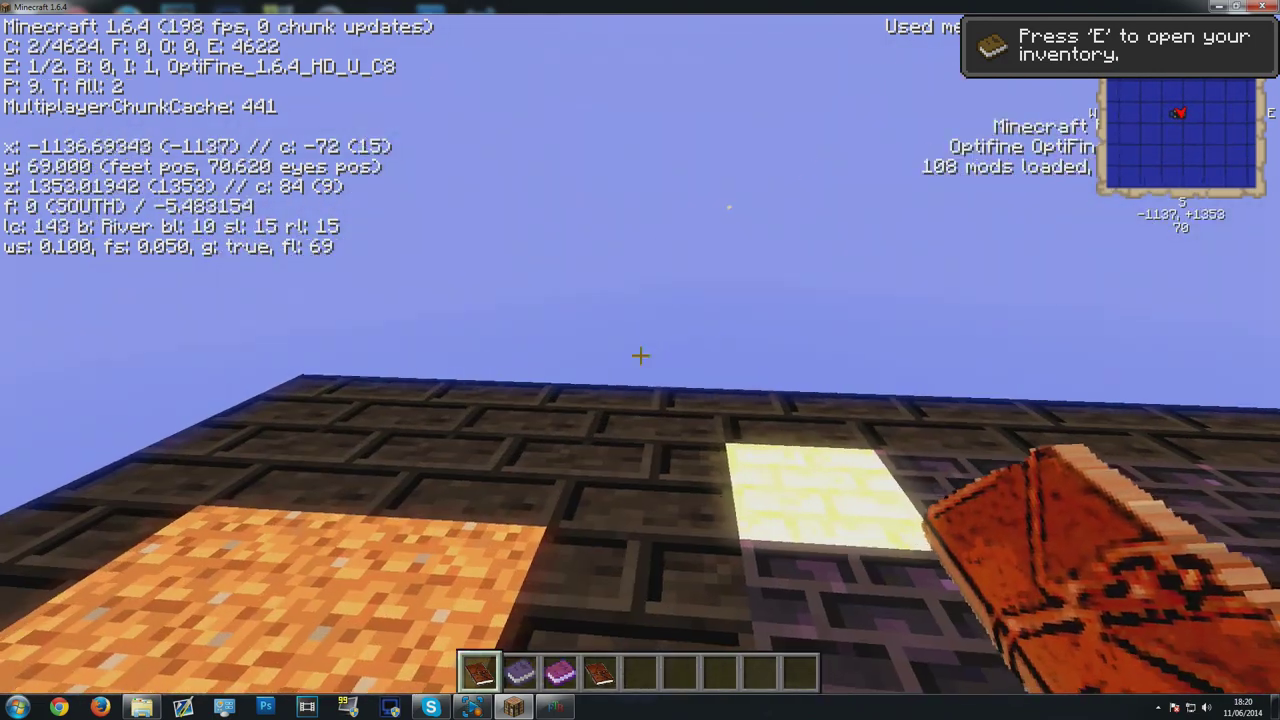